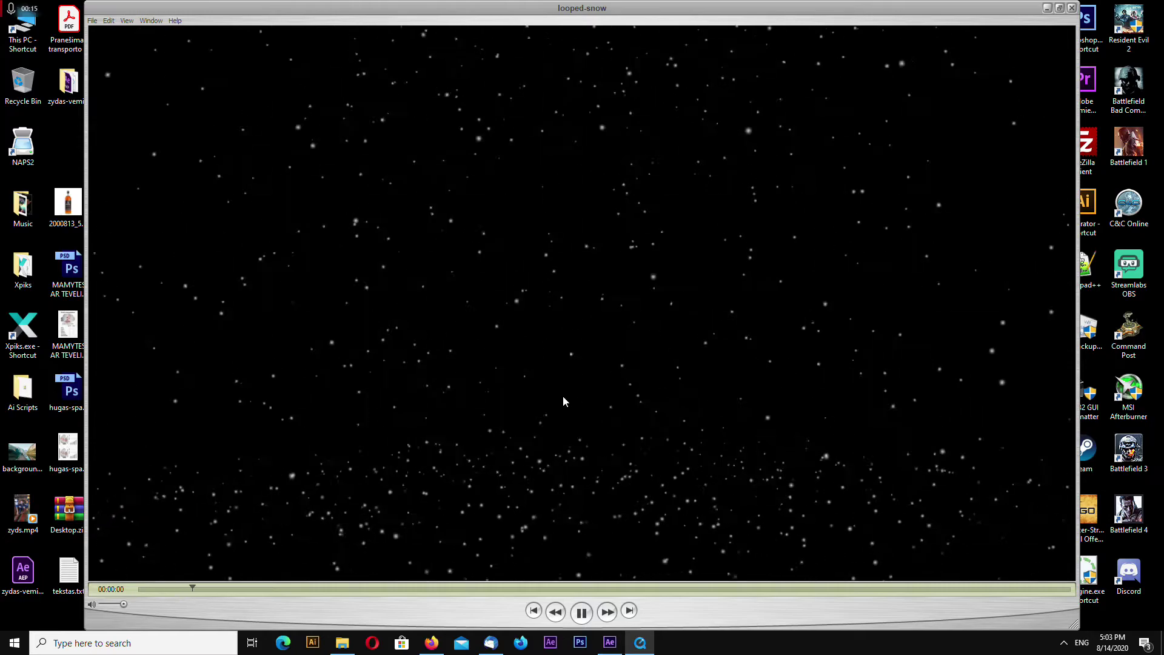
Check the final part of the looped-snow video and close its player
left_click(944, 588)
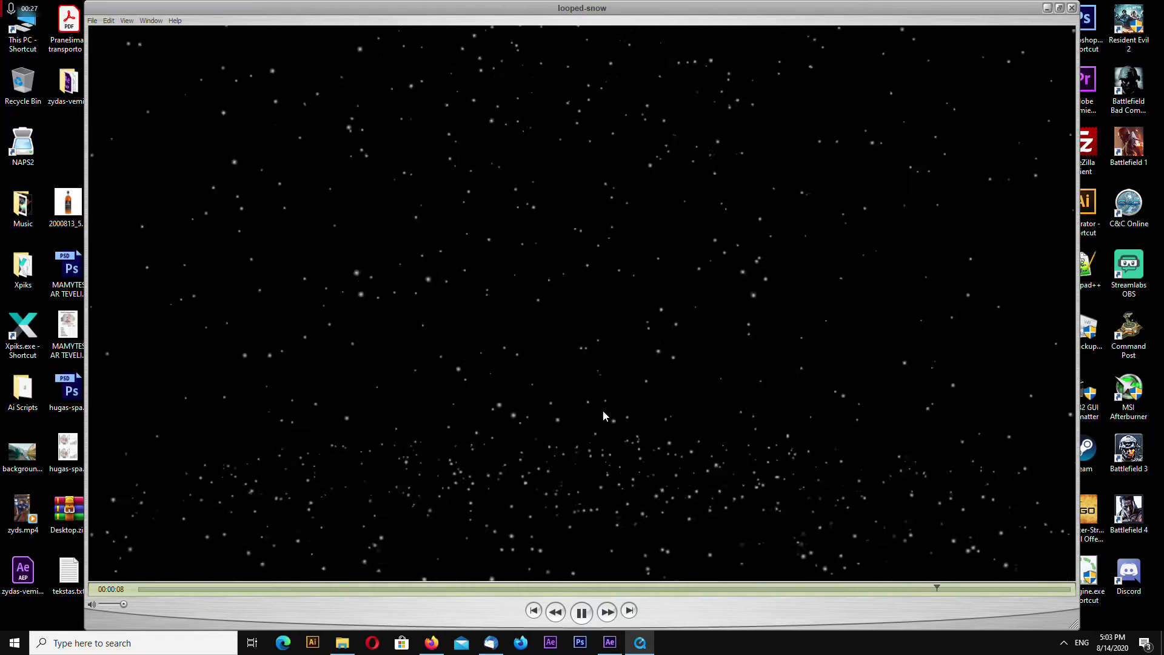
left_click(1072, 8)
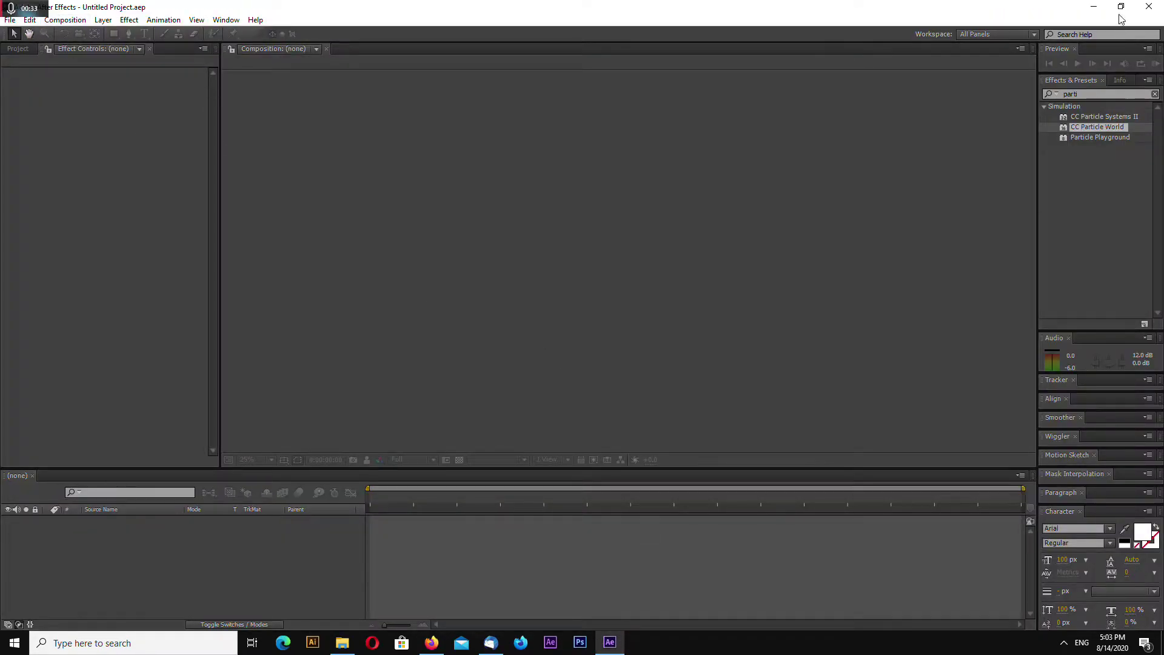
Create a new 3840 x 2160 px composition at 60 frames per second, lasting 10 seconds
left_click(63, 22)
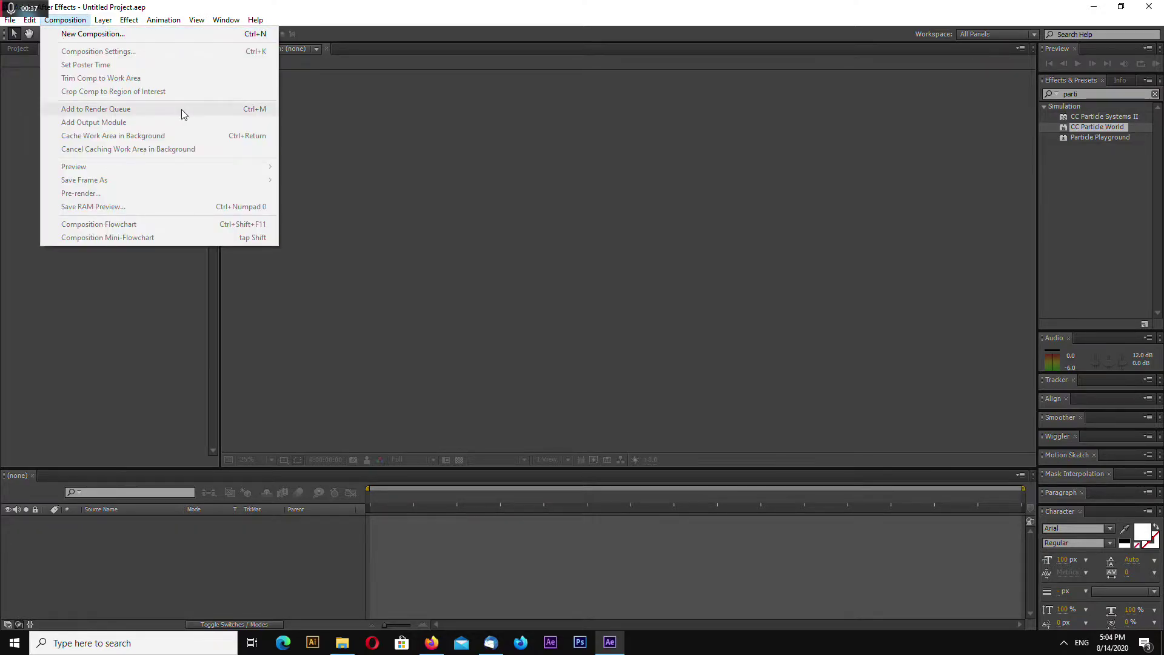
left_click(130, 39)
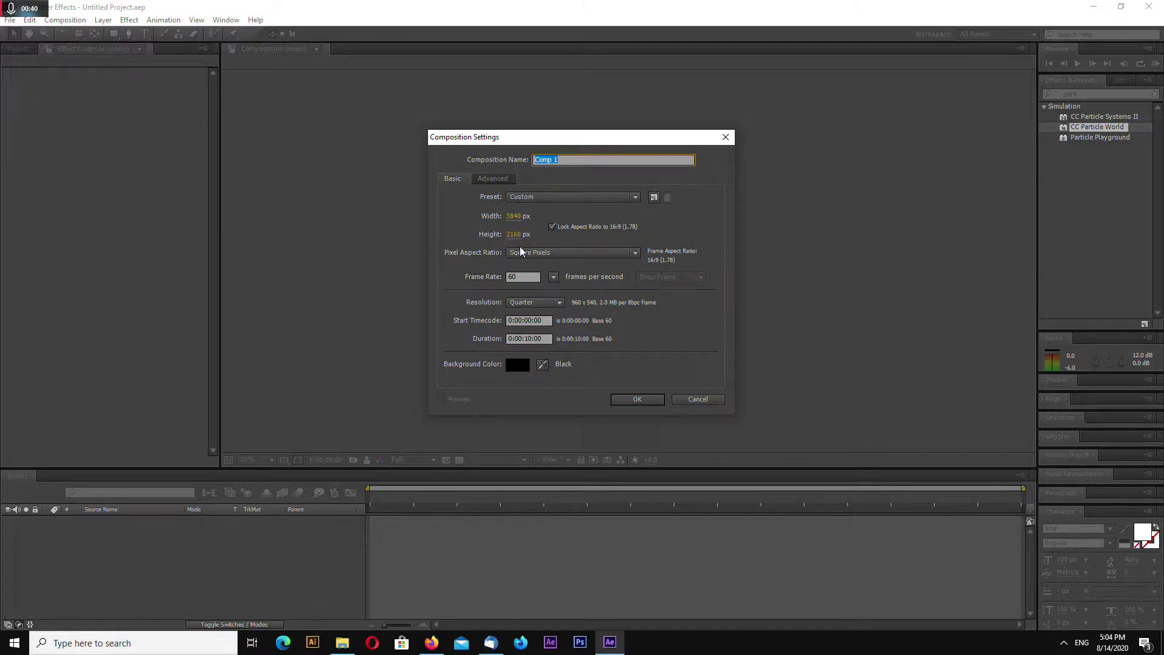
left_click(637, 399)
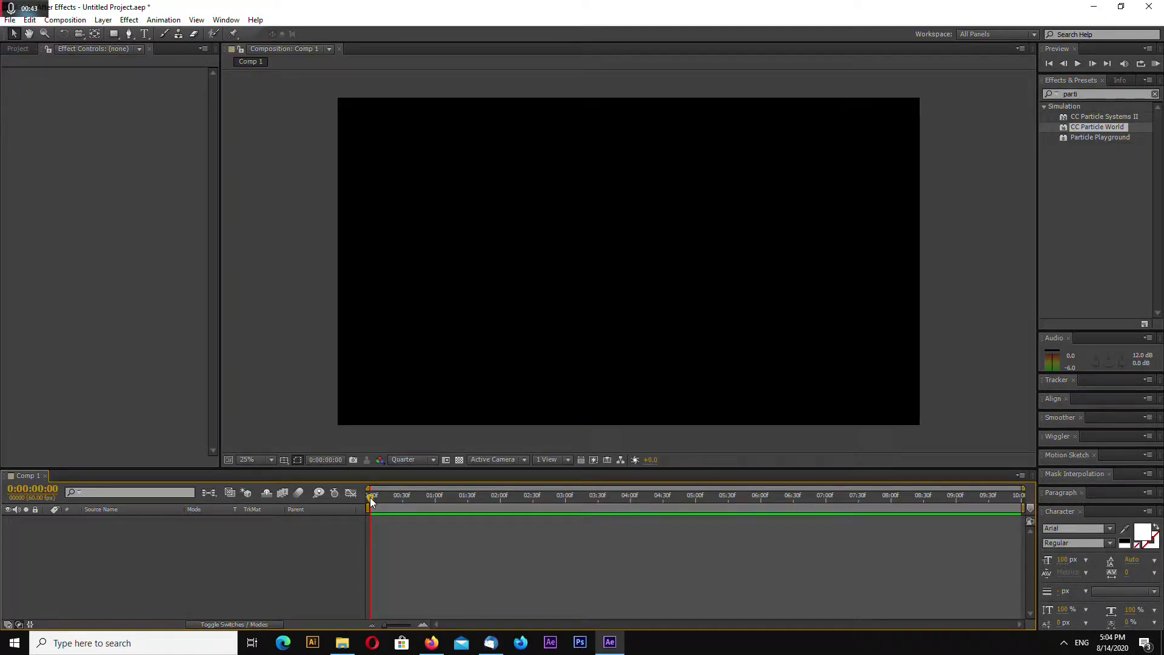
Return the playhead to the start and add a composition-sized black solid named snow
left_click_drag(400, 499, 442, 500)
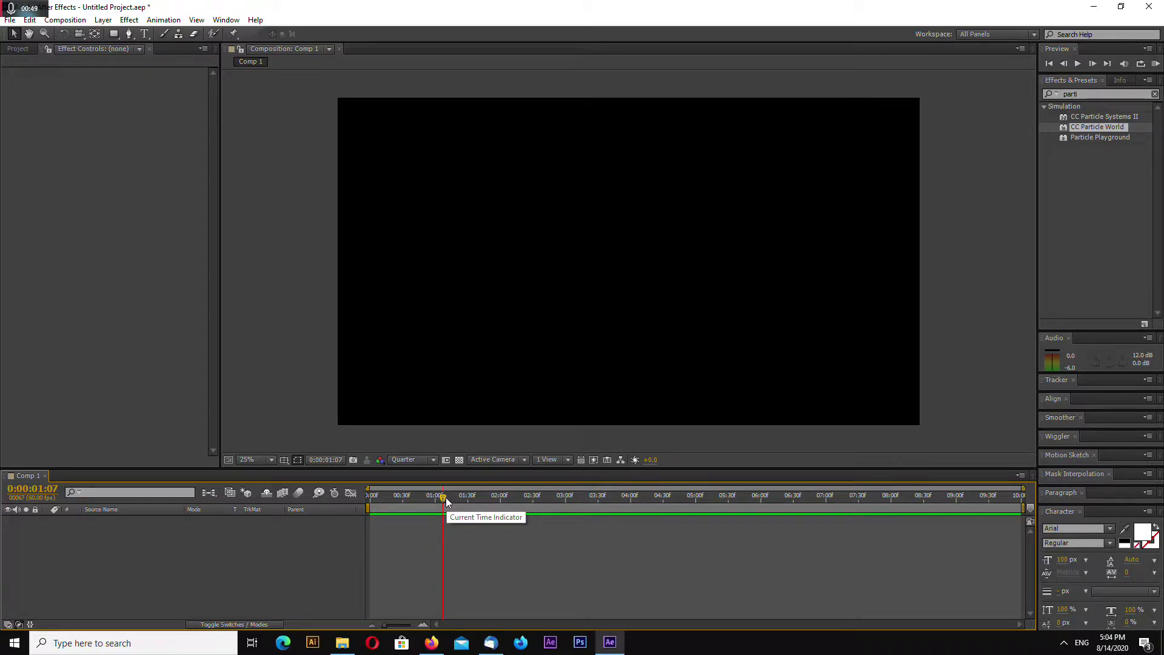
left_click_drag(443, 497, 359, 497)
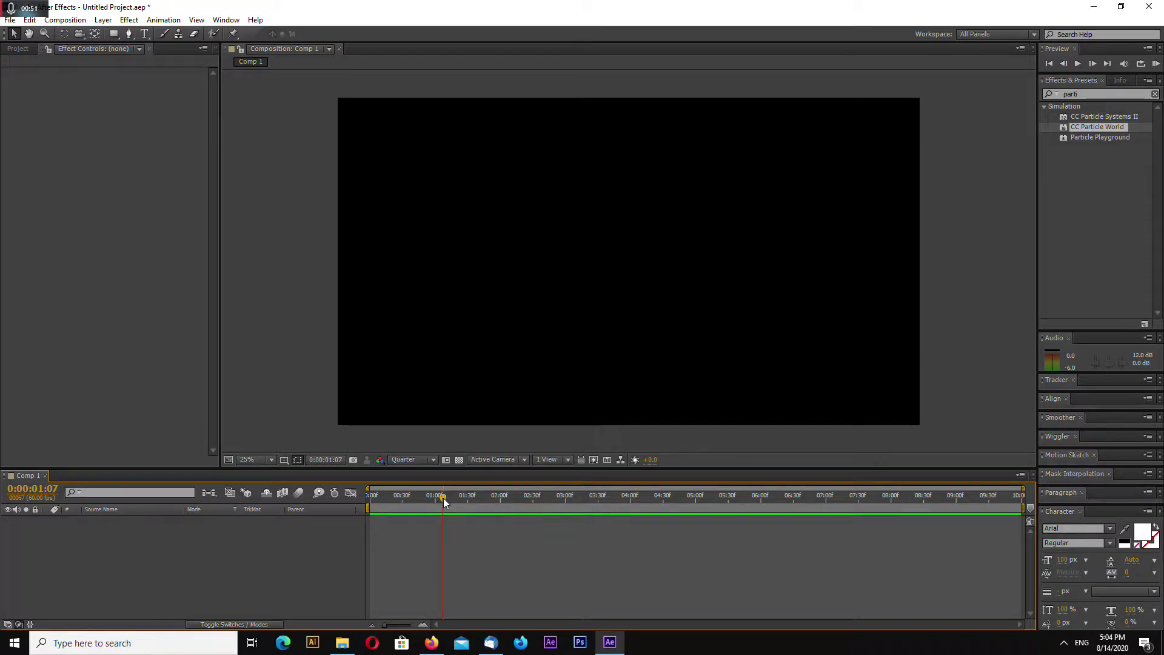
right_click(162, 522)
mouse_move(325, 394)
left_click(400, 424)
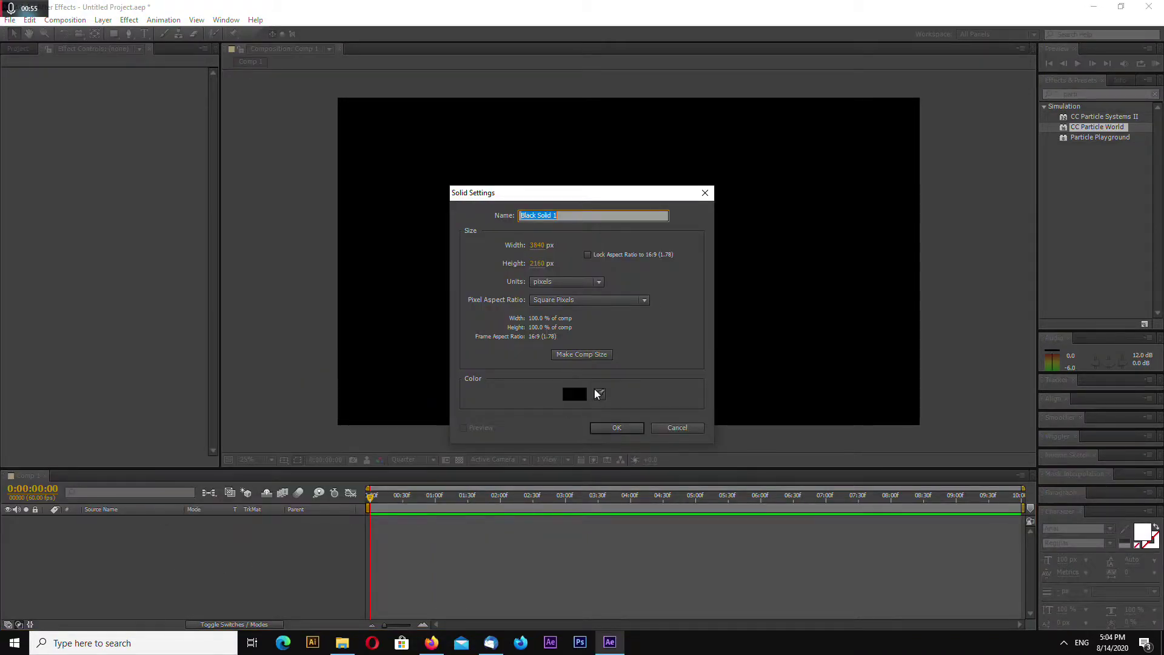
type("snow")
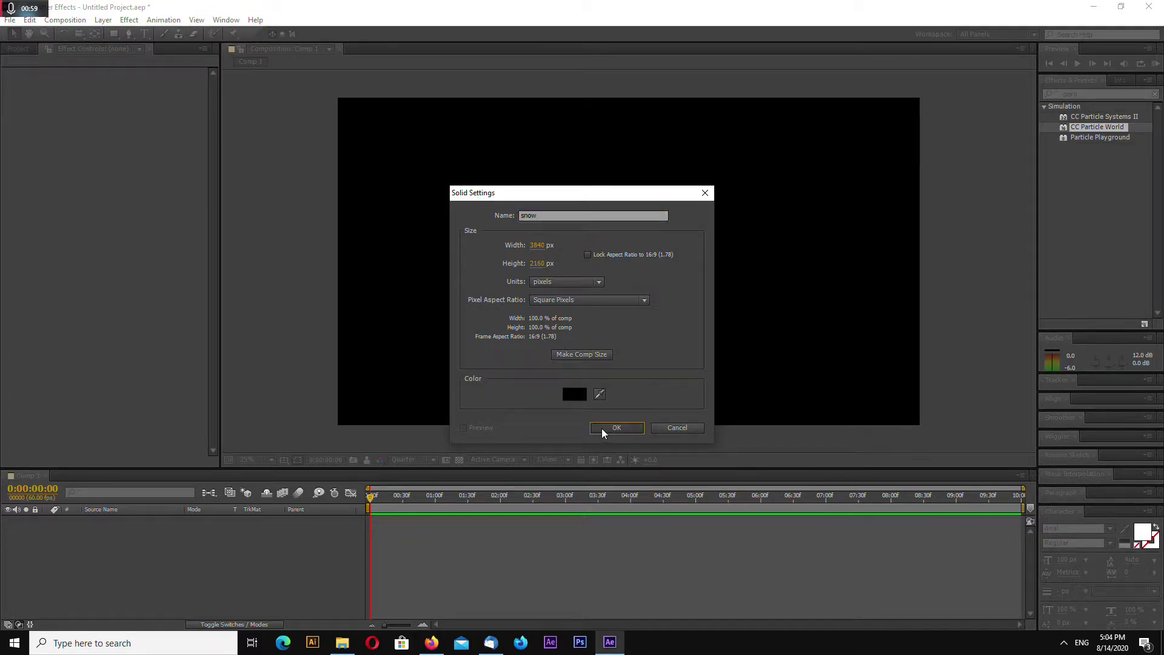
left_click(603, 428)
Apply the CC Particle World effect to the snow layer and scrub forward to preview the particles
left_click(1086, 95)
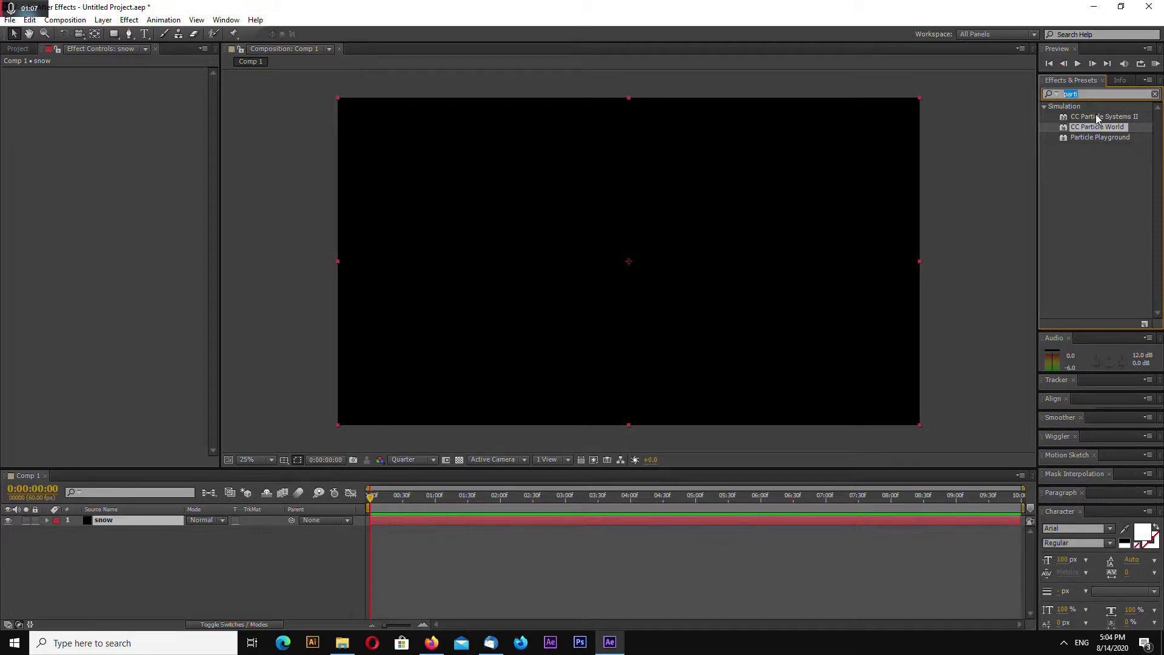
left_click_drag(1098, 131, 109, 520)
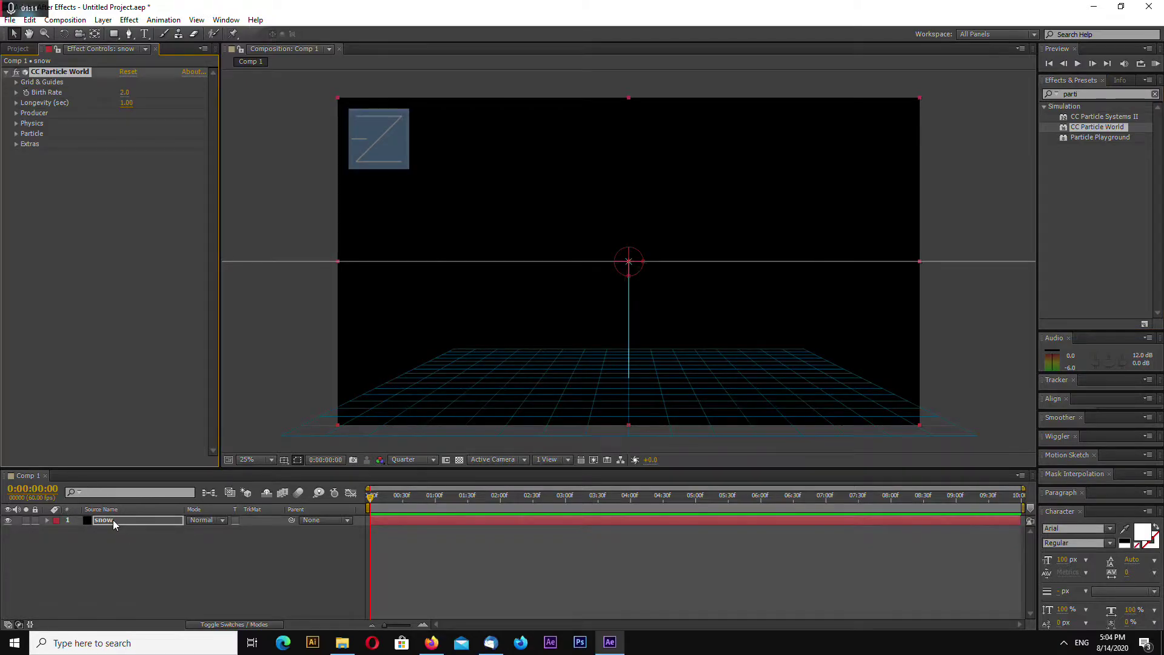
left_click_drag(507, 497, 754, 497)
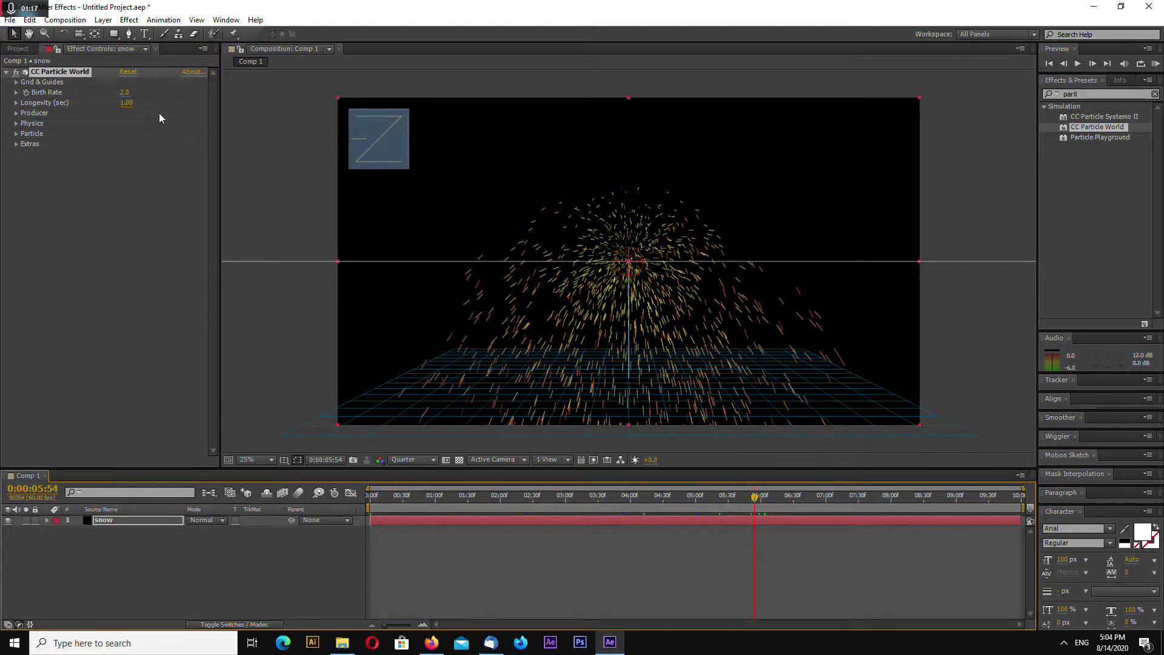
Set the particle Longevity to 5 seconds and check the result around the five-second mark
left_click(127, 106)
type("5")
key("Return")
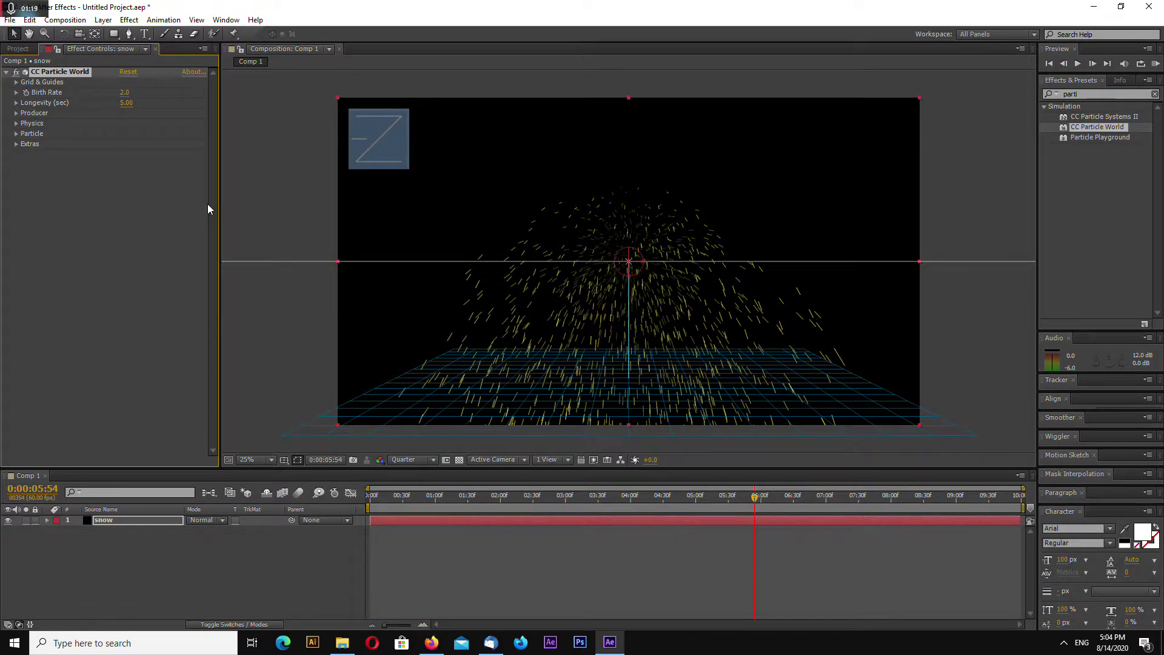
left_click_drag(754, 501, 697, 497)
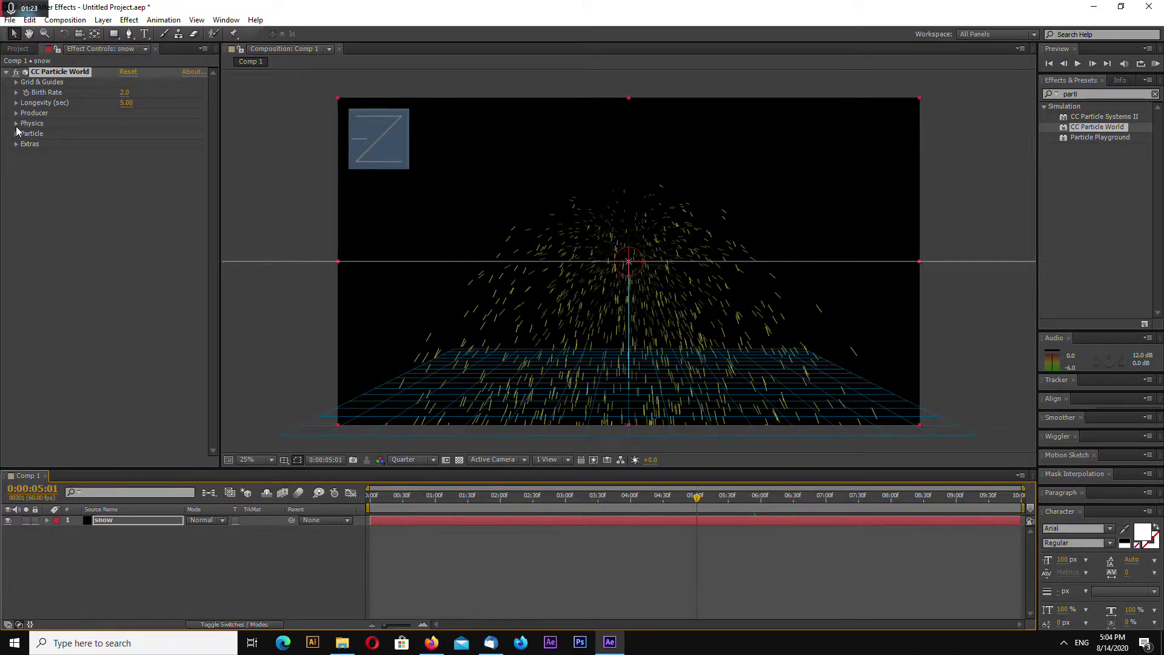
In the effect's Physics settings, set Velocity to 0 and Gravity to 0.05
left_click(17, 124)
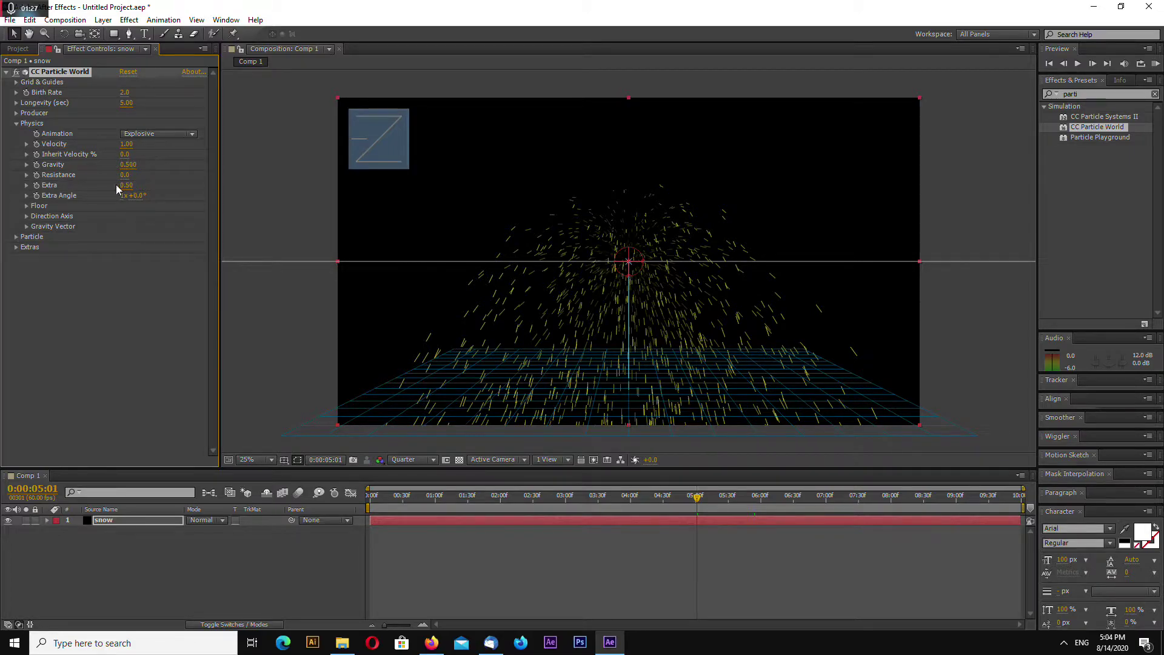
left_click(127, 144)
type("0")
key("Return")
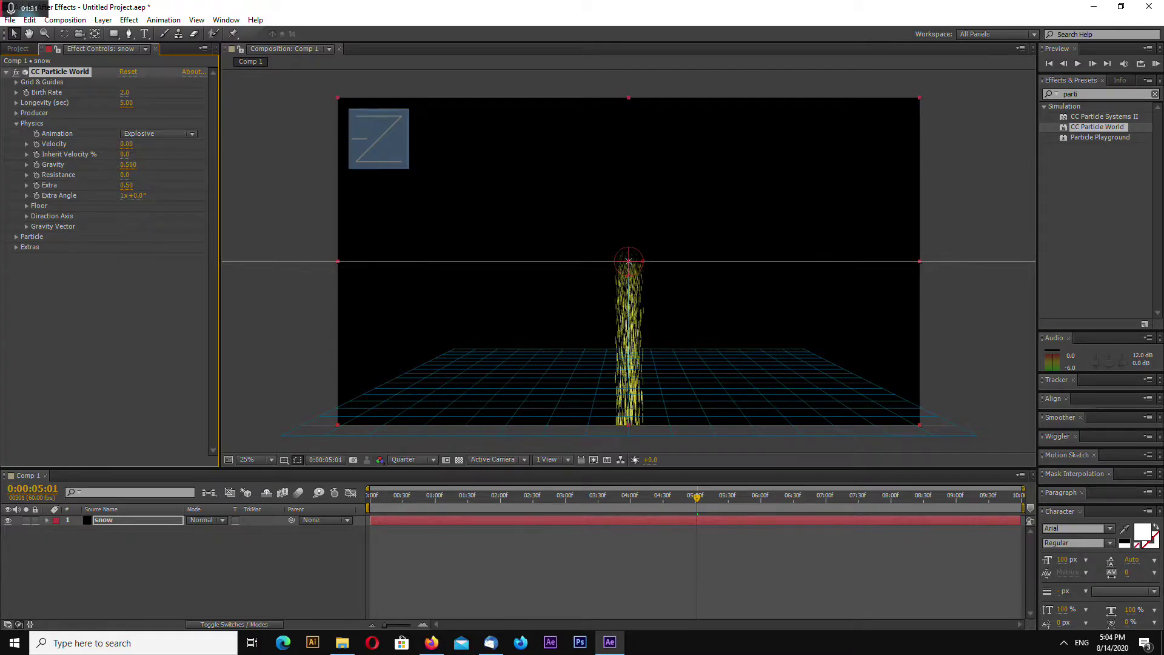
left_click(128, 165)
type("0.05")
key("Return")
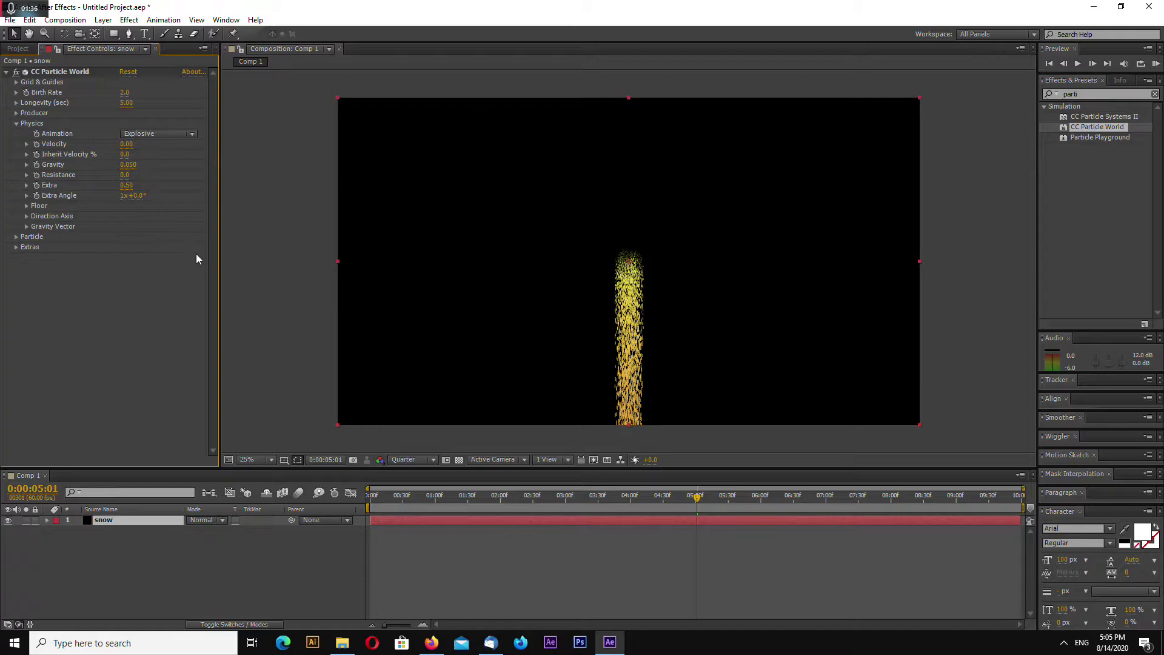
Change the Particle Type to Faded Sphere
left_click(16, 124)
left_click(17, 133)
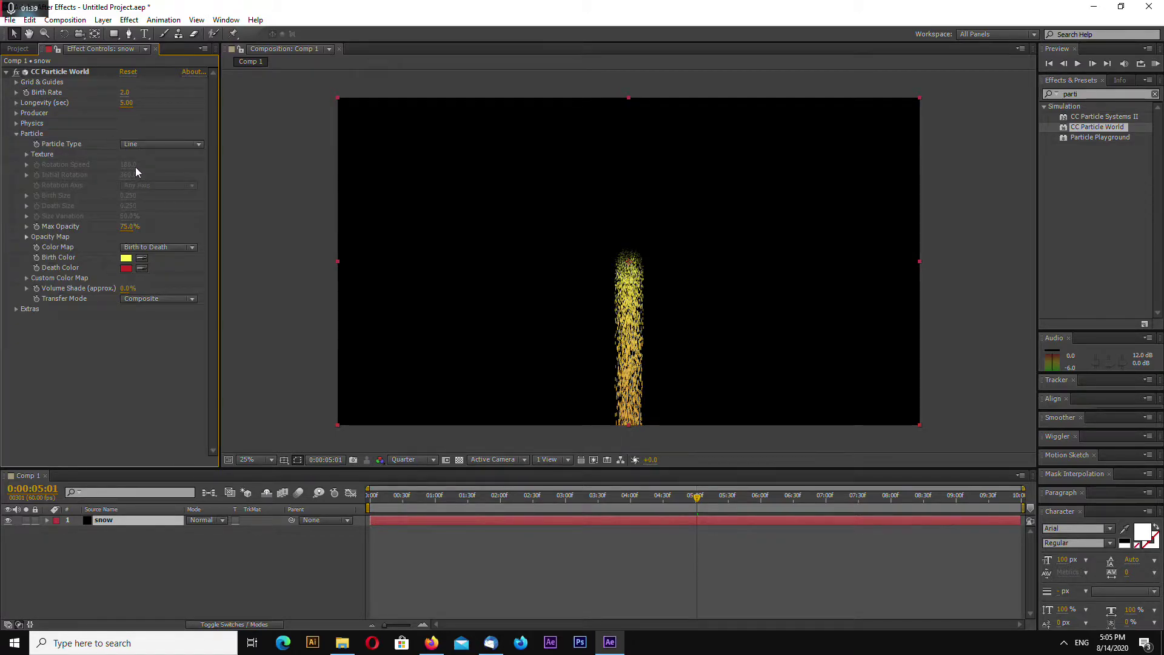
left_click(159, 144)
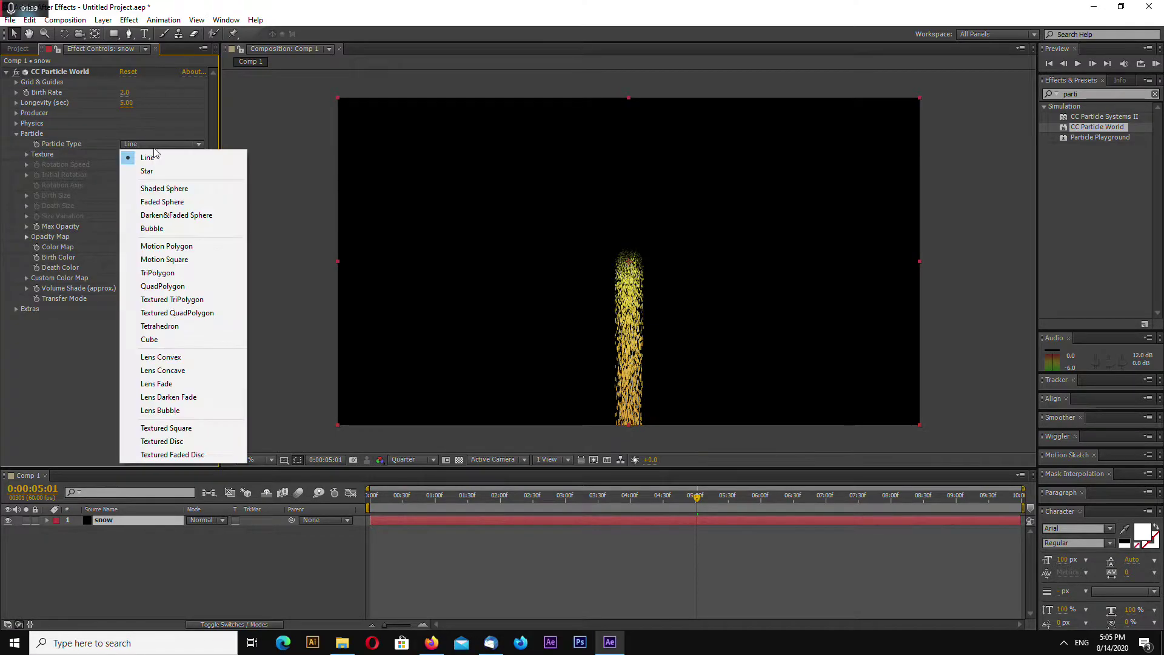
left_click(189, 208)
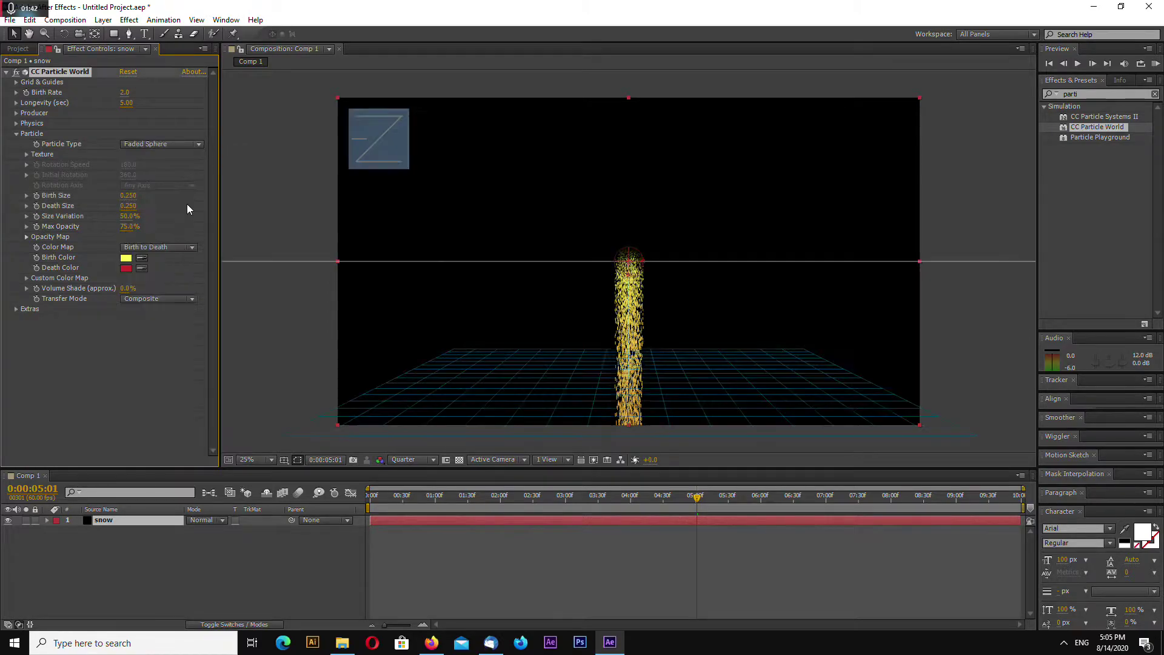
Set both the Birth Size and Death Size of the particles to 0.05
left_click(128, 195)
type("0.0")
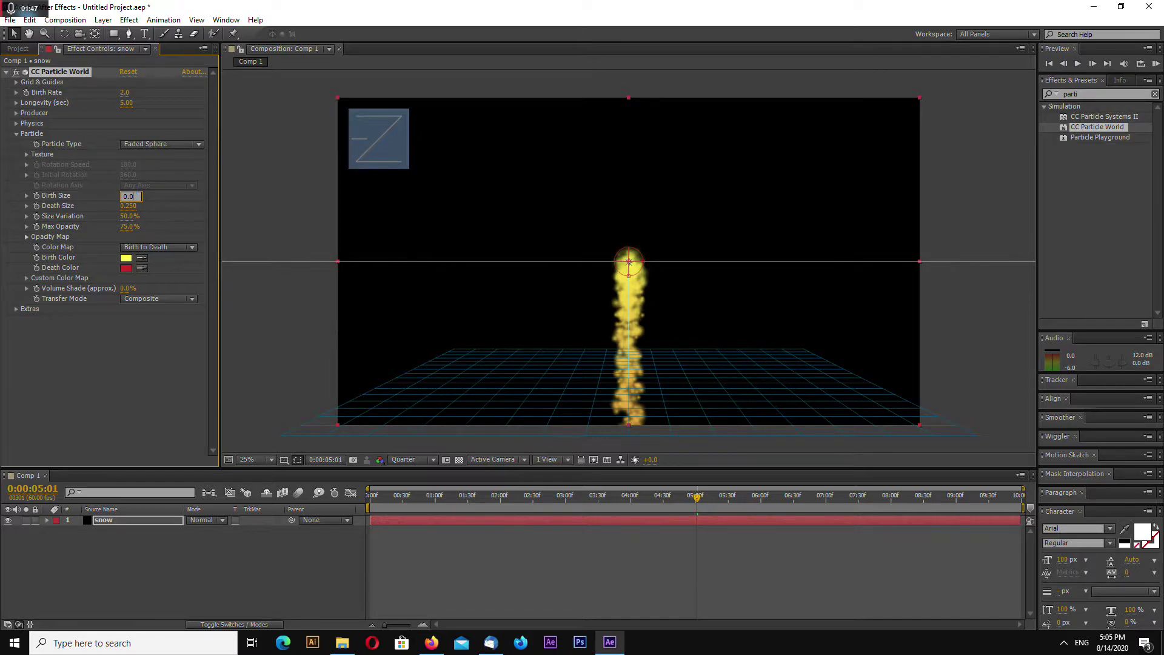
type("5")
key("Return")
left_click(130, 206)
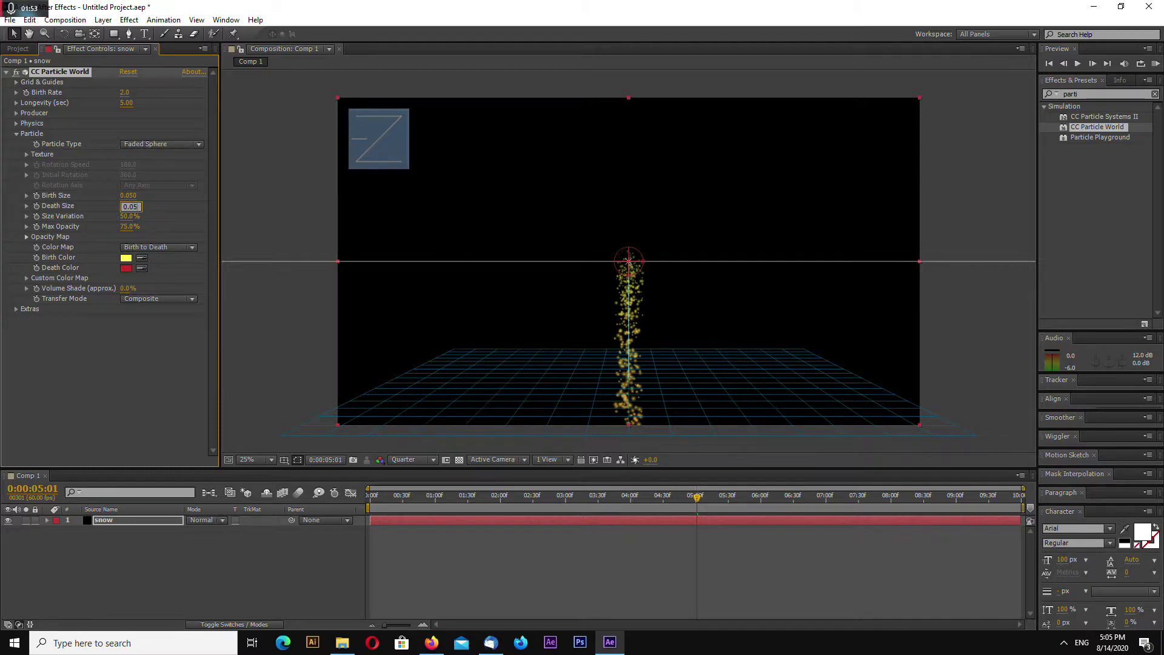
key("Return")
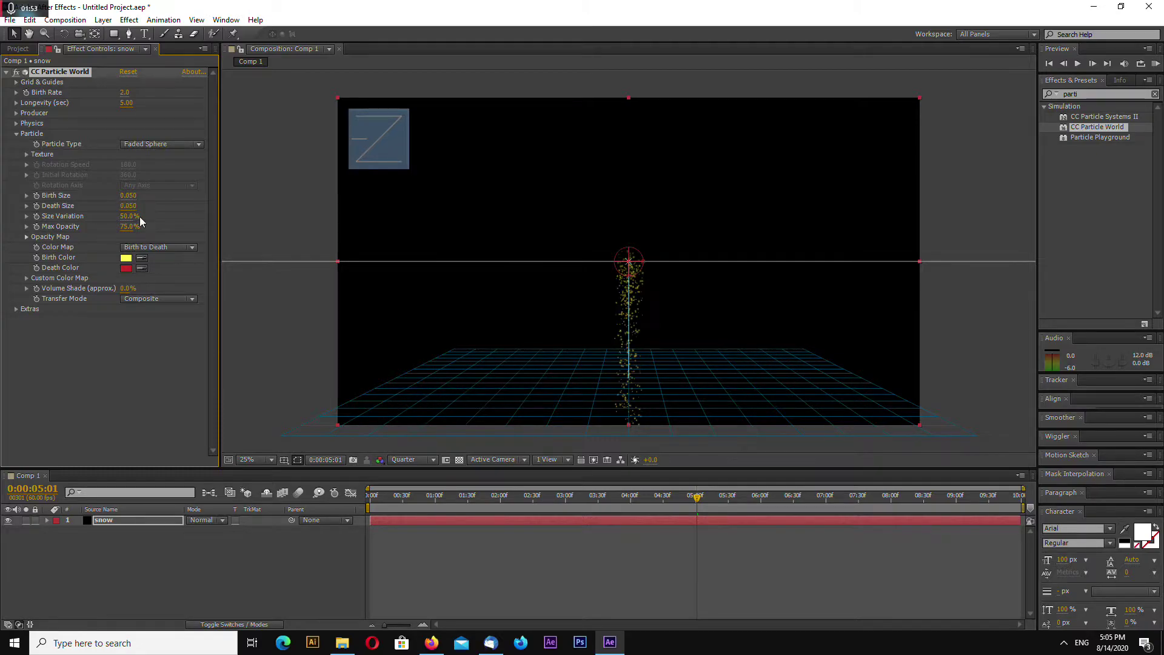
Change both the Birth Color and Death Color of the particles to white
left_click(127, 258)
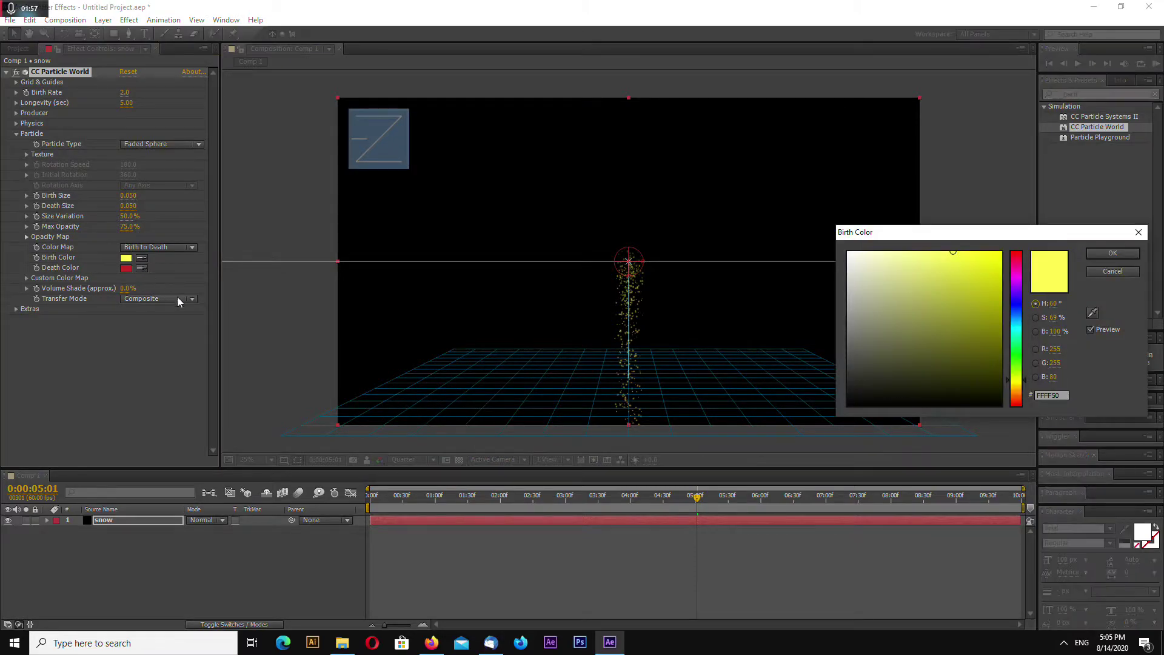
left_click(883, 265)
left_click(848, 253)
left_click(1112, 257)
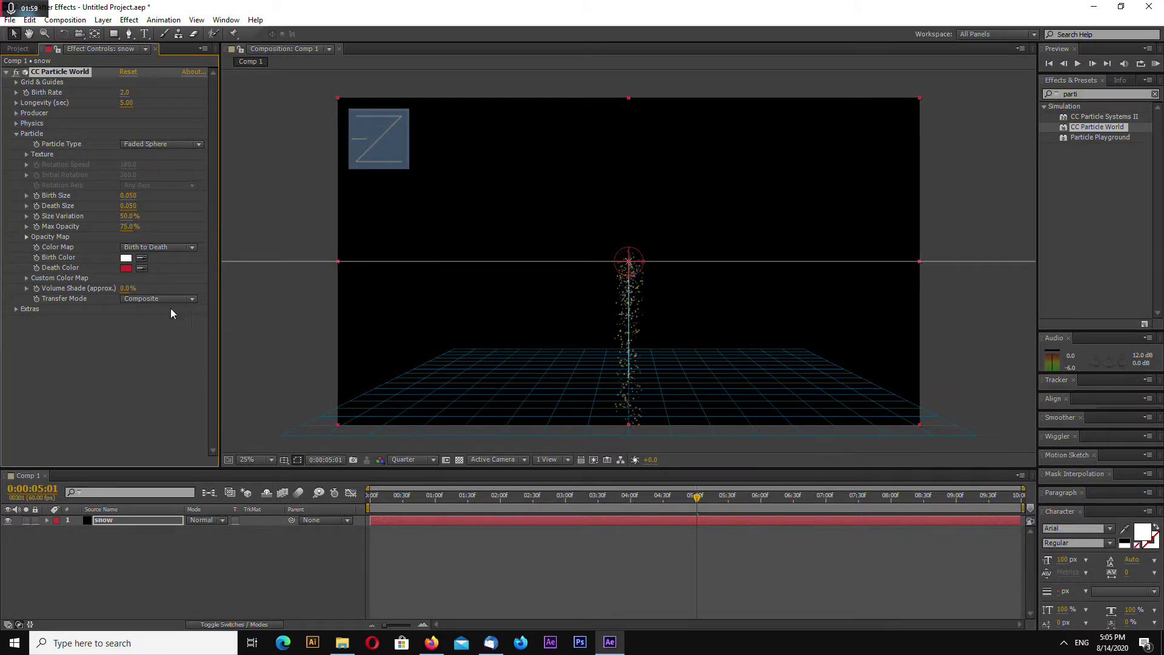
left_click(126, 268)
left_click(848, 253)
key("Return")
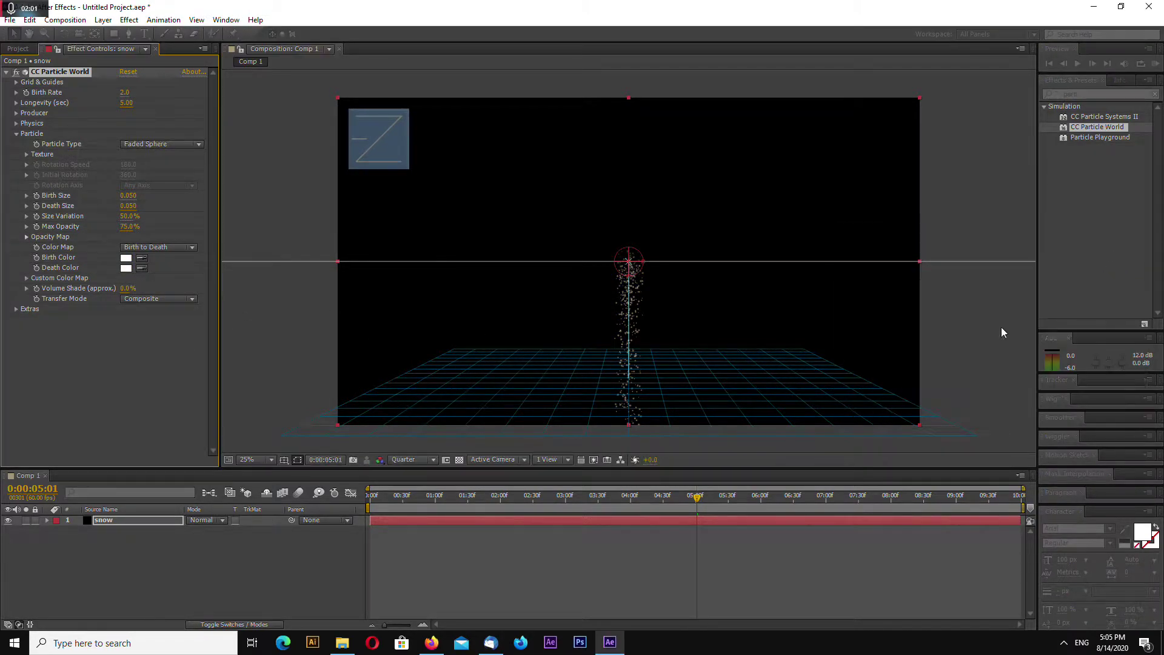
left_click(15, 133)
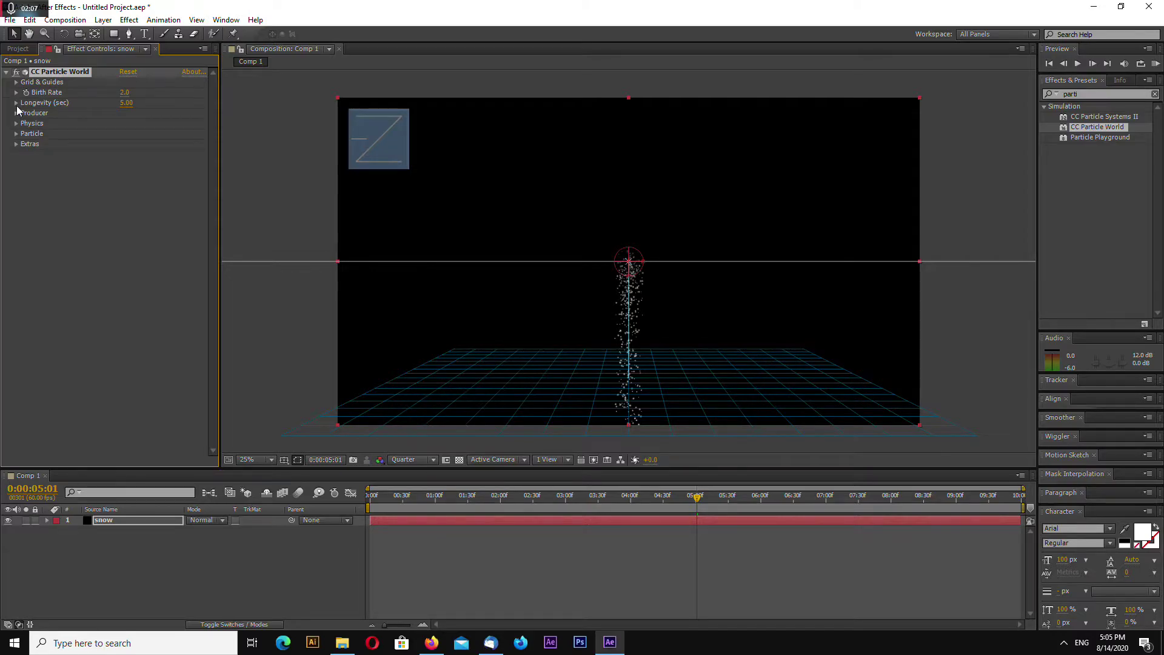
In the Producer settings, set Radius X and Radius Z to 0.6
left_click(17, 114)
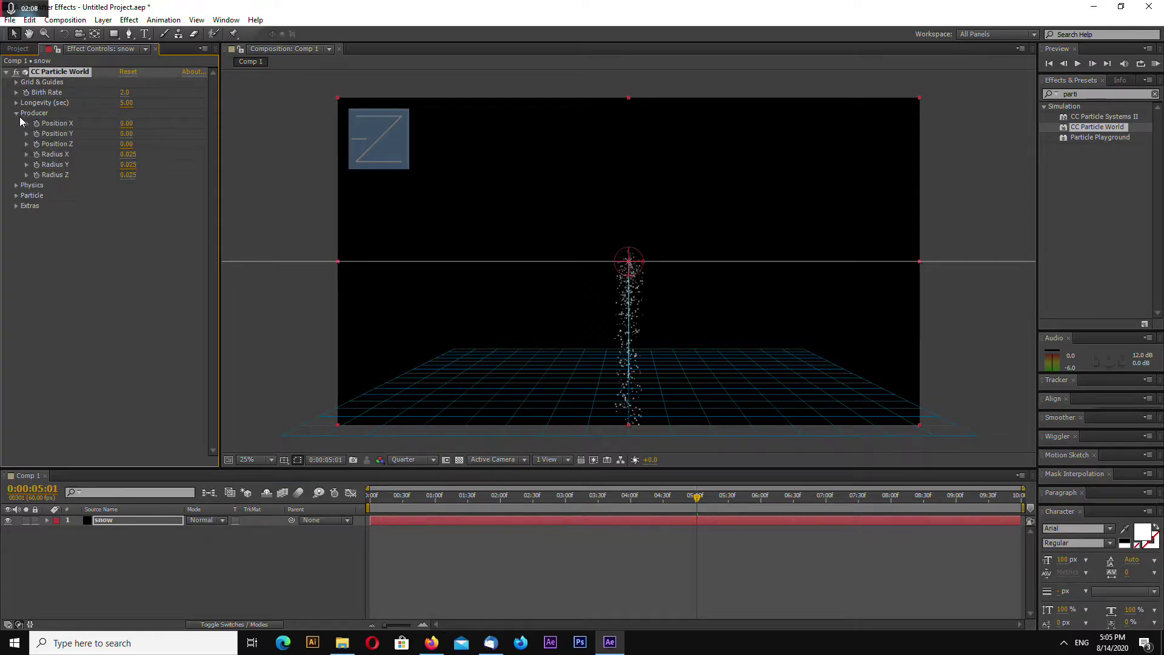
left_click(128, 154)
type("0.6")
key("Return")
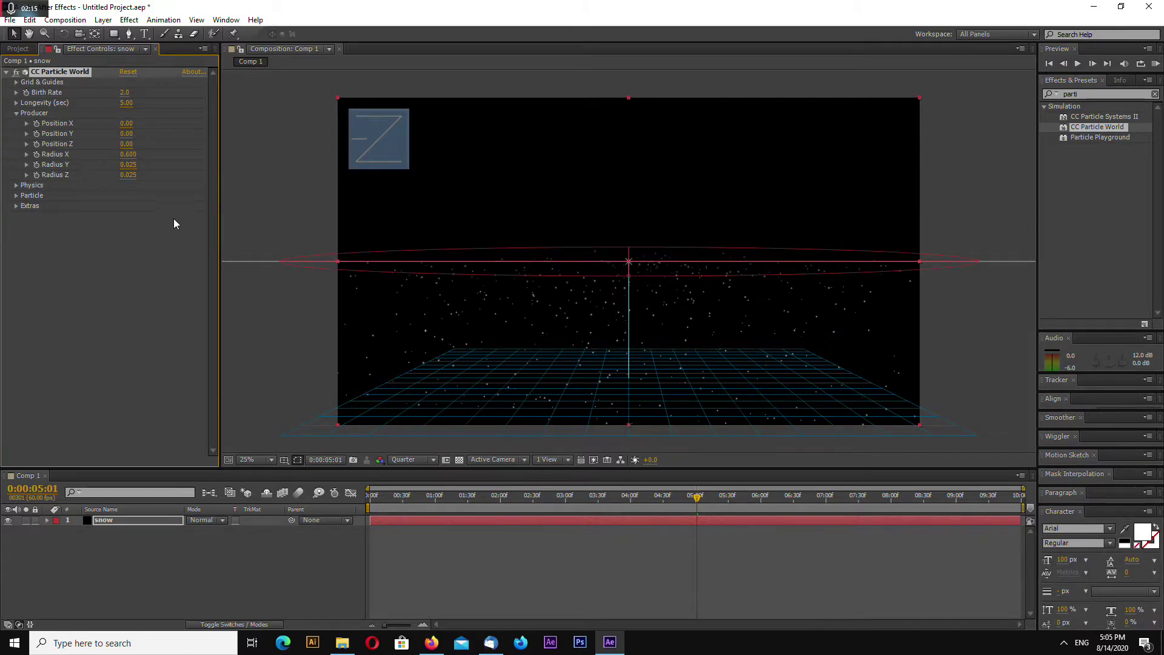
left_click(128, 175)
type("0.6")
key("Return")
Raise the producer's Position Y above the frame's upper edge and preview the falling snow along the timeline
left_click_drag(128, 139, 129, 144)
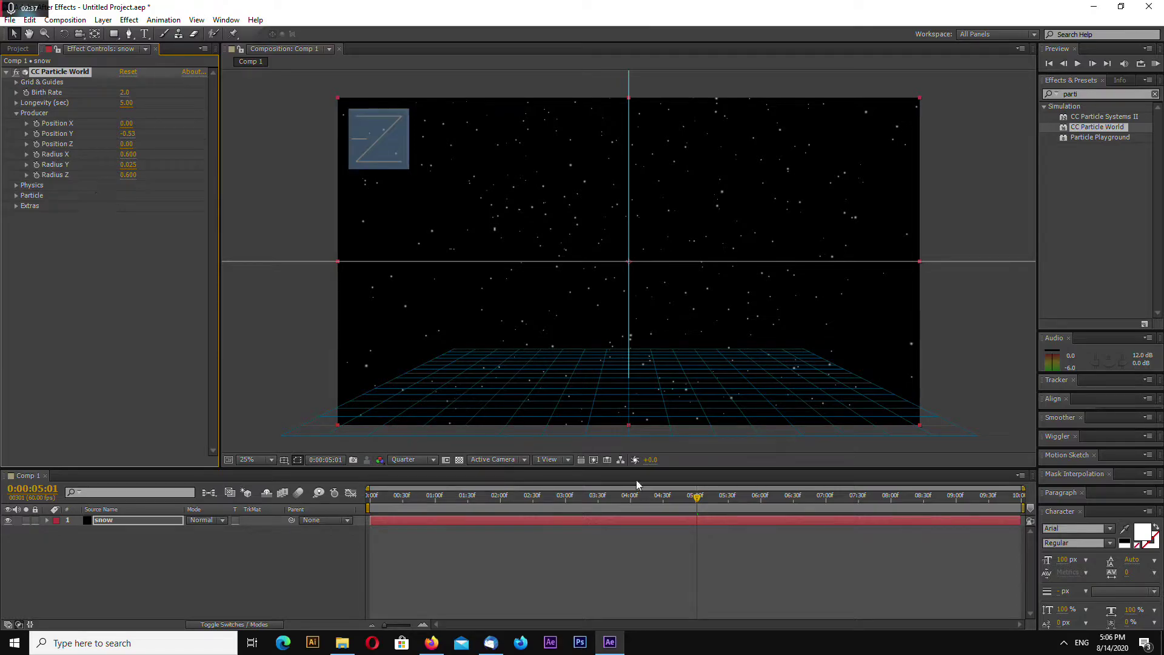
key("KP_0")
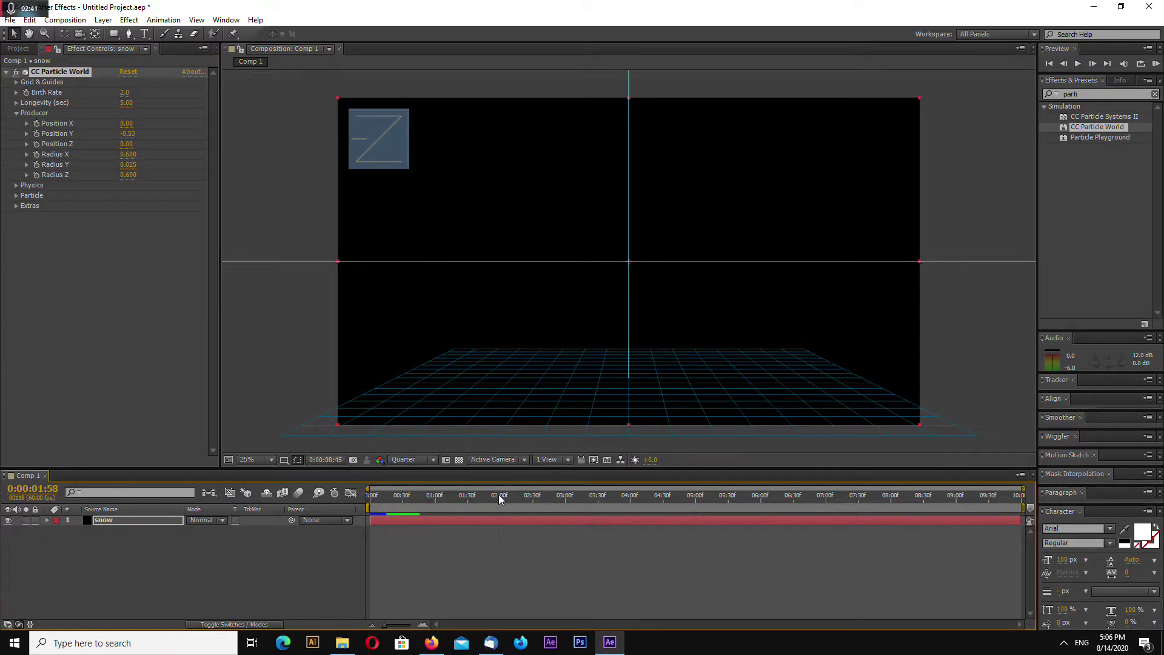
left_click_drag(496, 498, 842, 495)
In the Physics settings, set the Floor Action to Ice
left_click(16, 113)
left_click(17, 123)
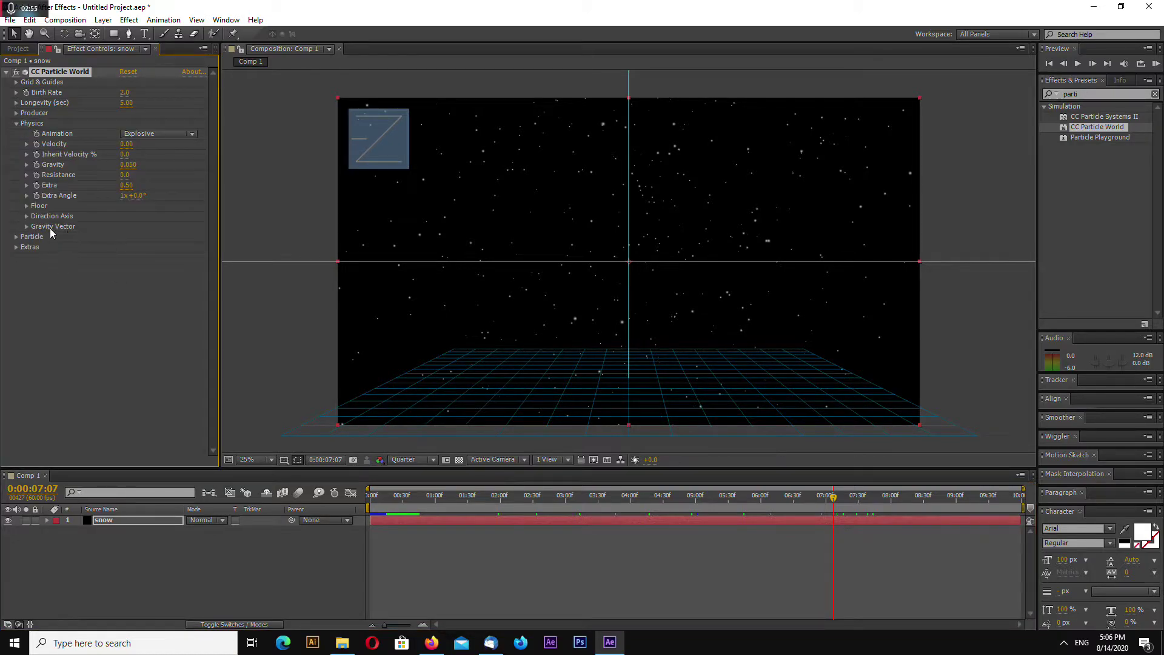
left_click(27, 206)
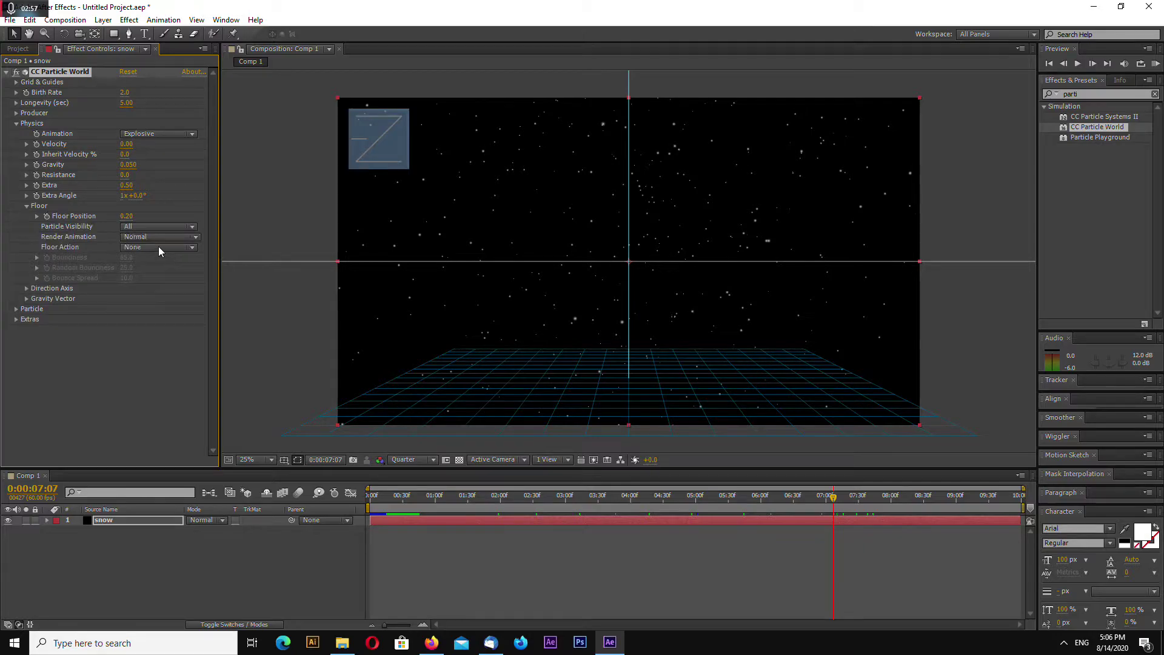
left_click(165, 246)
left_click(166, 273)
Preview how the snow particles behave on the floor at several times between 3 and 8 seconds
left_click(725, 495)
key("space")
left_click_drag(728, 498, 570, 504)
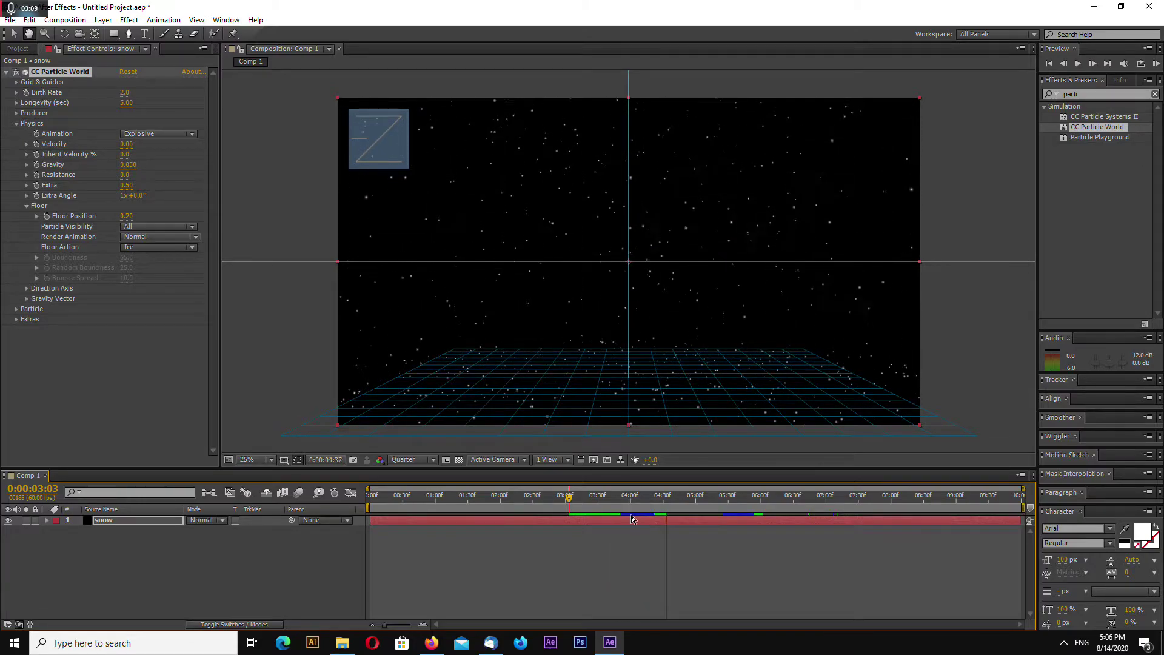
left_click(712, 500)
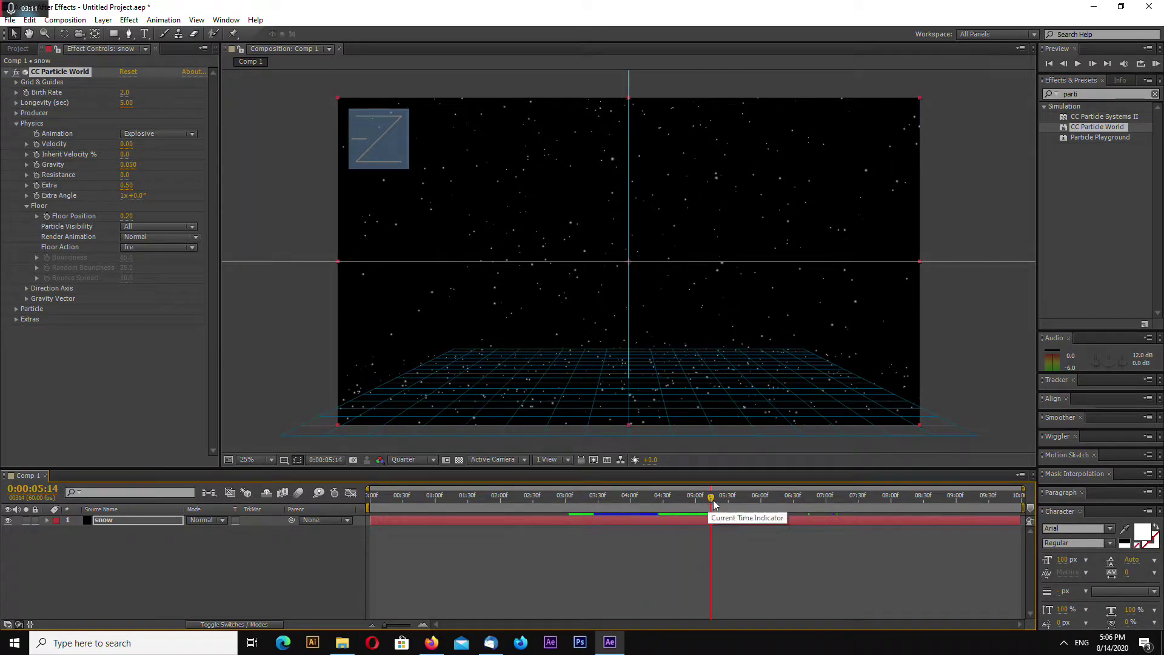
left_click(788, 499)
left_click(867, 499)
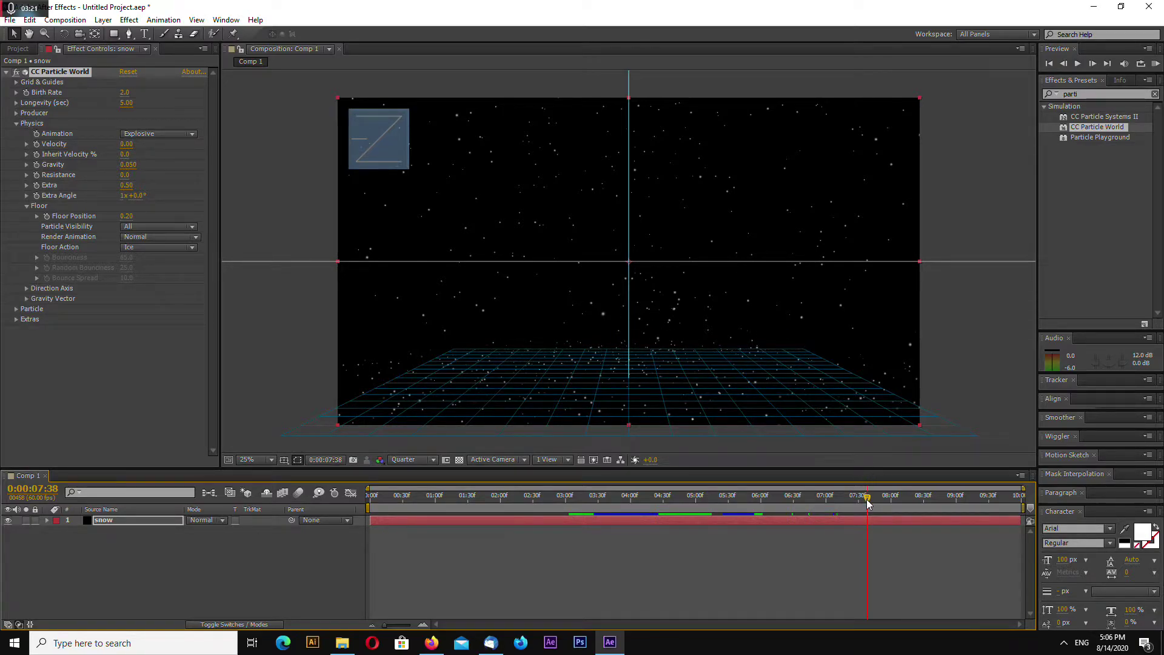
Set the current time to exactly 0:00:05:00, halfway through the composition
left_click(371, 507)
left_click(760, 497)
left_click_drag(761, 498, 695, 506)
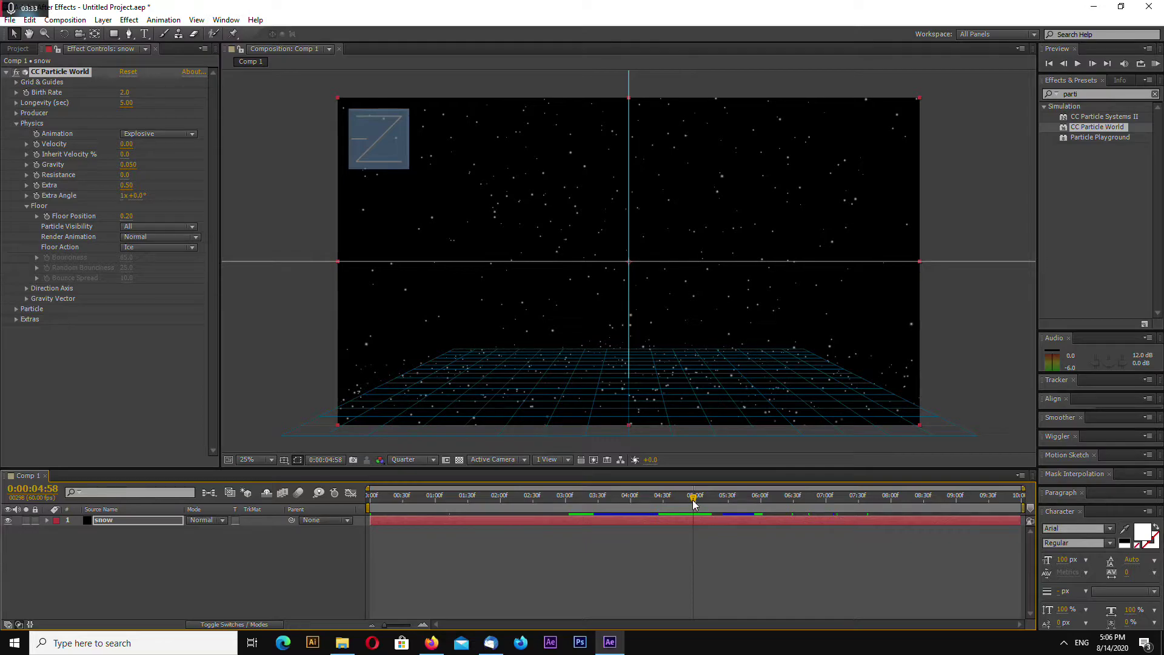
left_click_drag(695, 505, 695, 509)
key("equal")
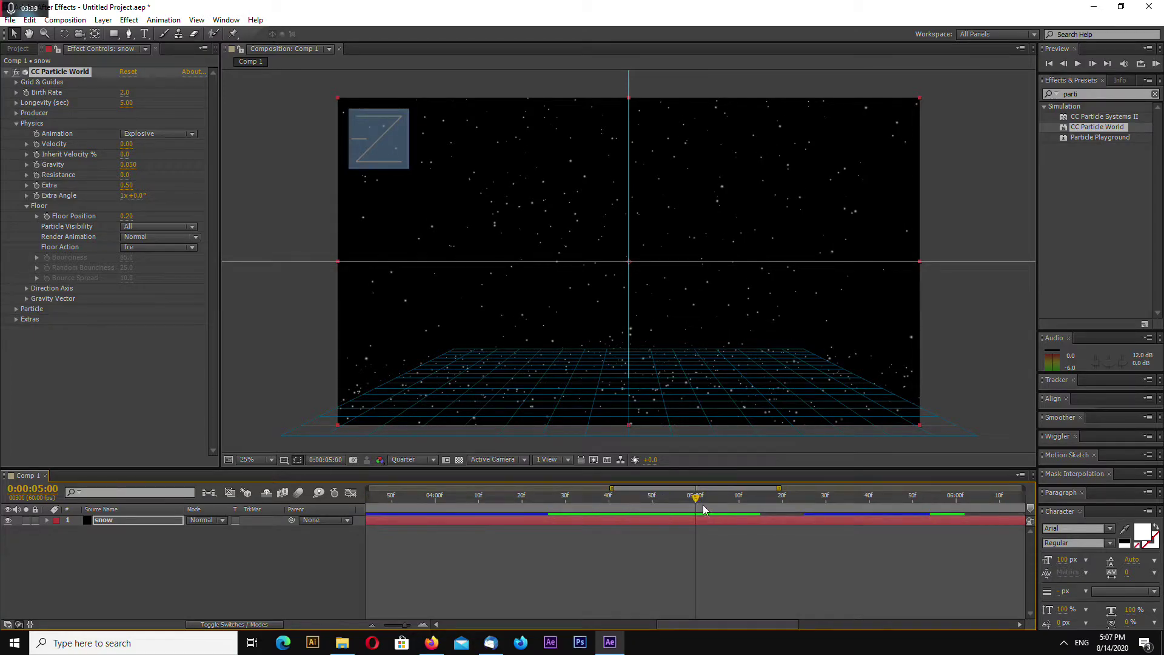
key("minus")
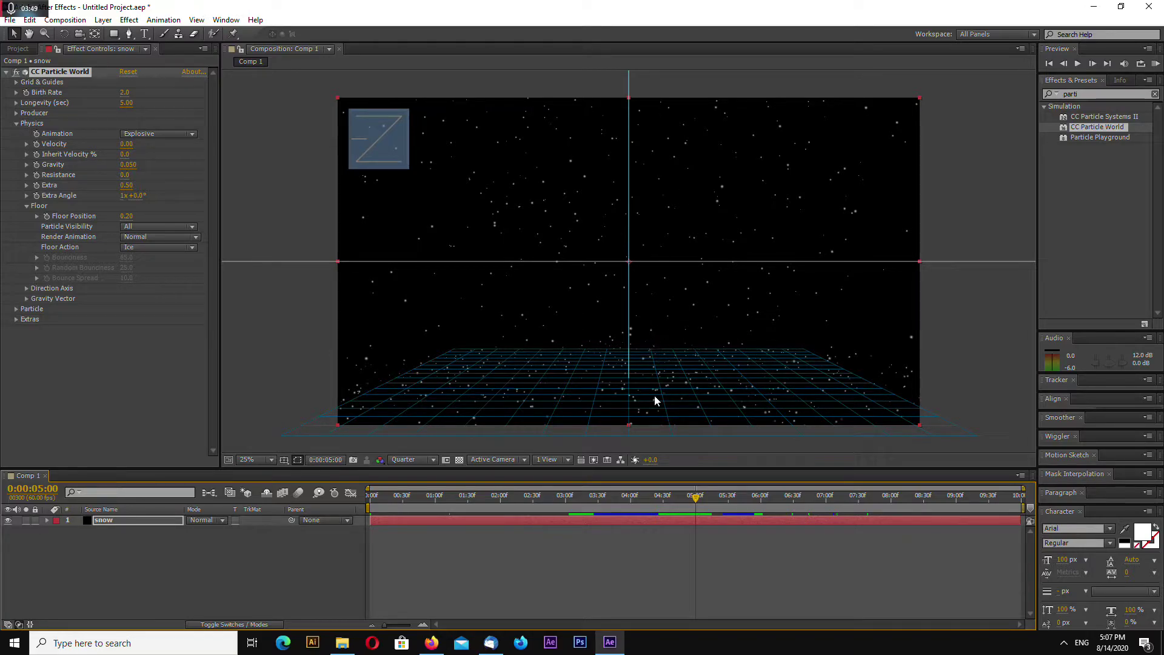
Add a layer marker to the snow layer at the 5-second point
mouse_move(697, 506)
left_mouse_down()
mouse_move(896, 503)
mouse_move(698, 504)
left_mouse_up()
key("equal")
key("equal")
key("equal")
key("minus")
key("minus")
key("minus")
left_click(725, 549)
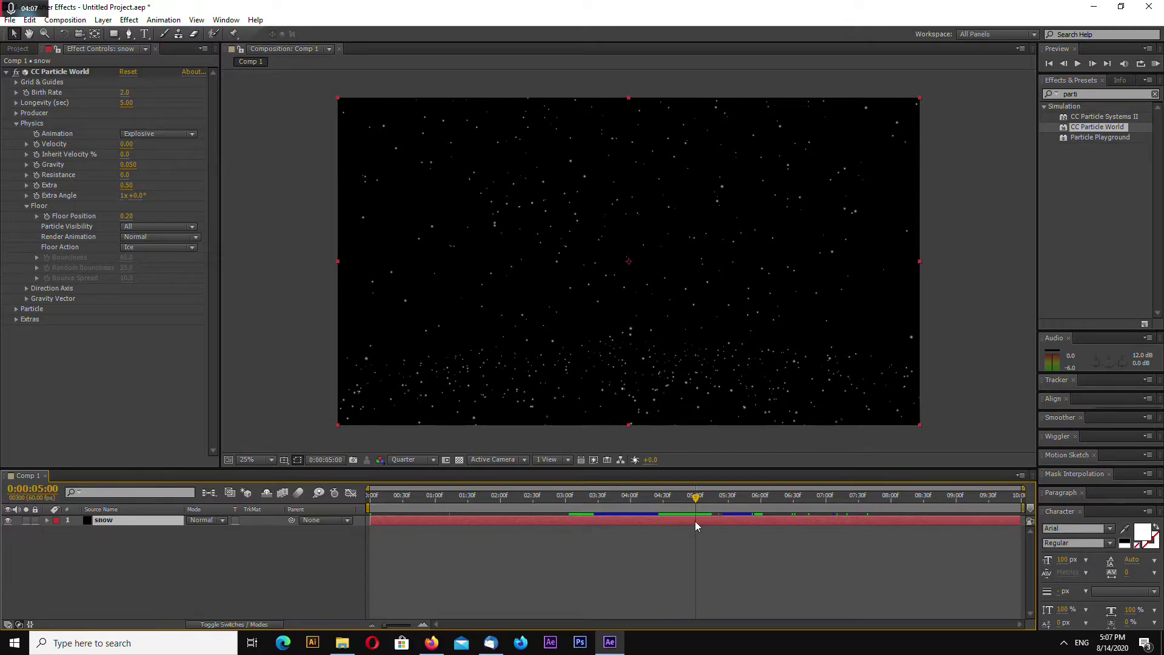
left_click(103, 20)
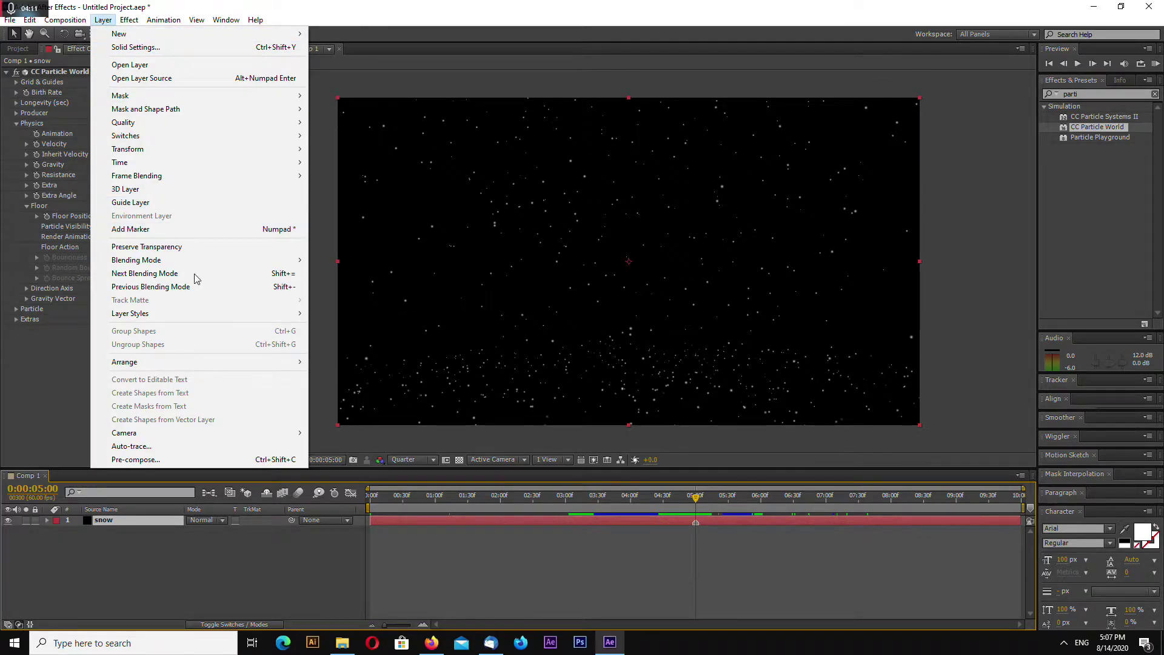
left_click(548, 538)
Shift the snow layer earlier so its marker sits at 0 seconds, and extend its end to the end of the composition
key("Home")
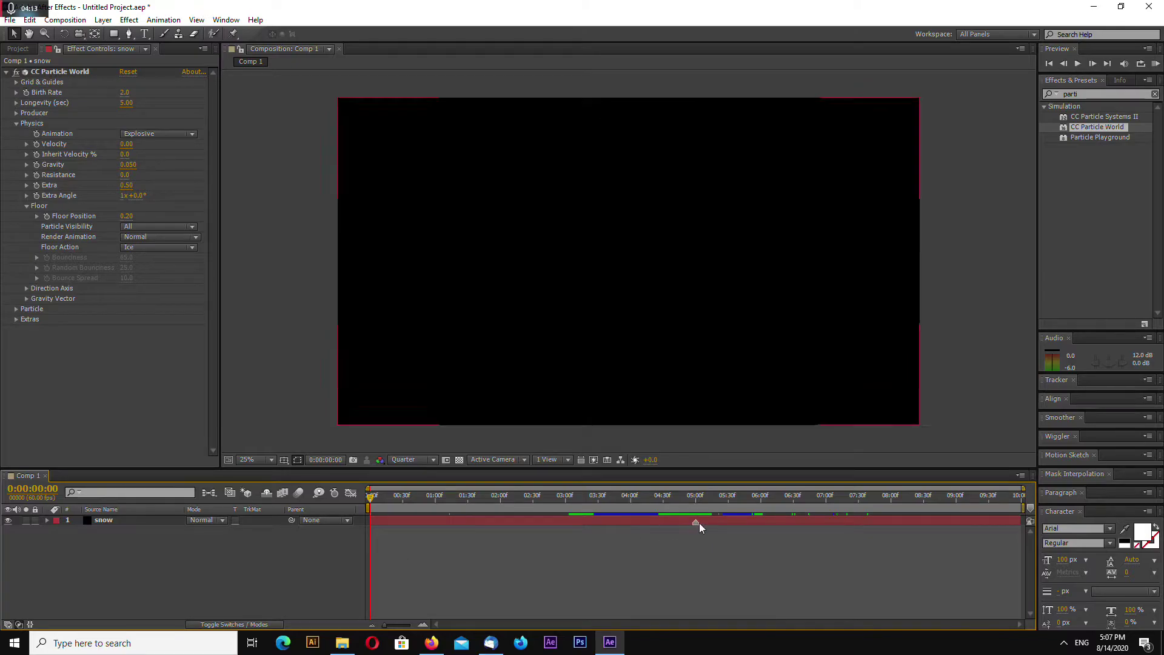
left_click_drag(700, 523, 376, 528)
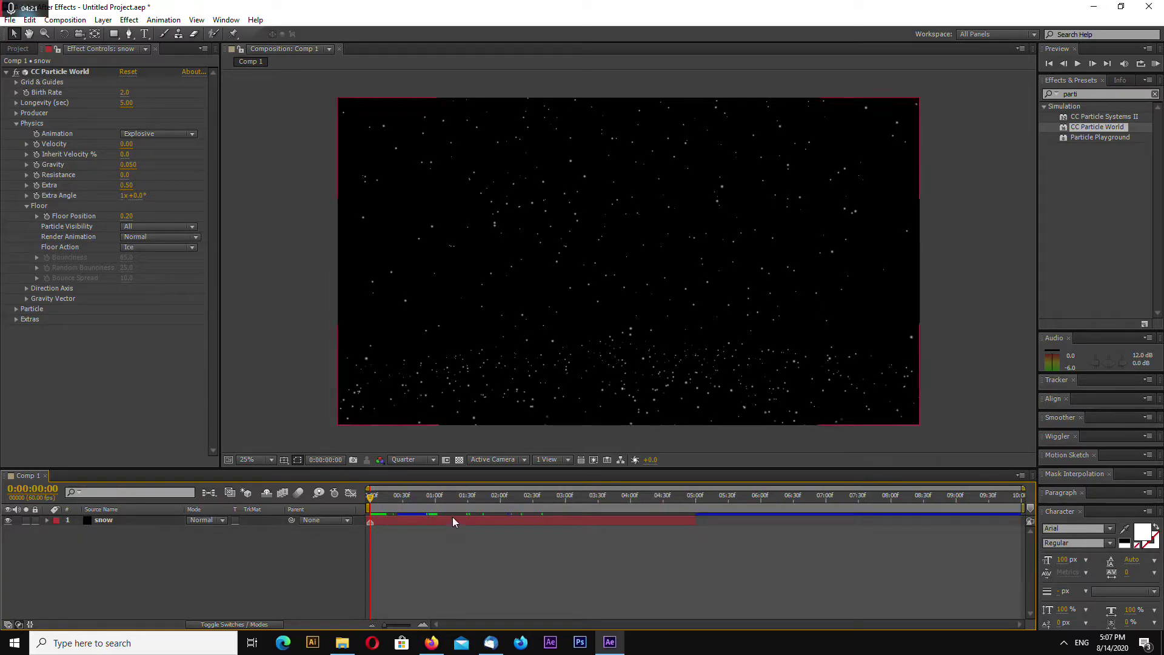
left_click_drag(700, 522, 1024, 522)
left_click_drag(369, 498, 974, 506)
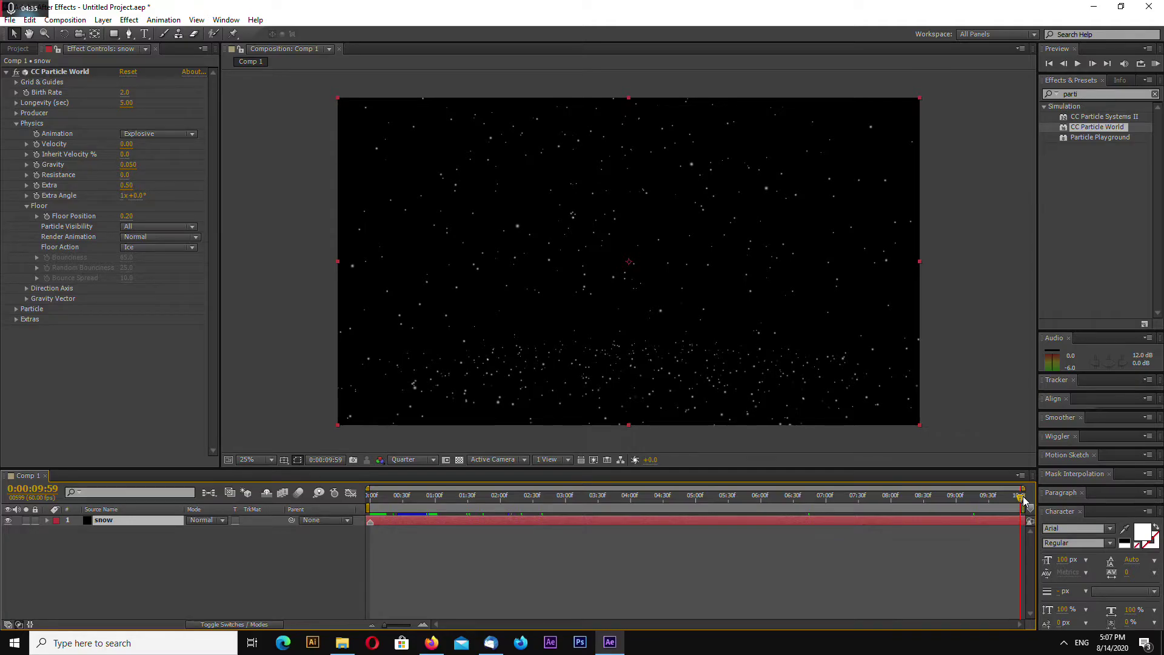
left_click_drag(1022, 498, 6, 468)
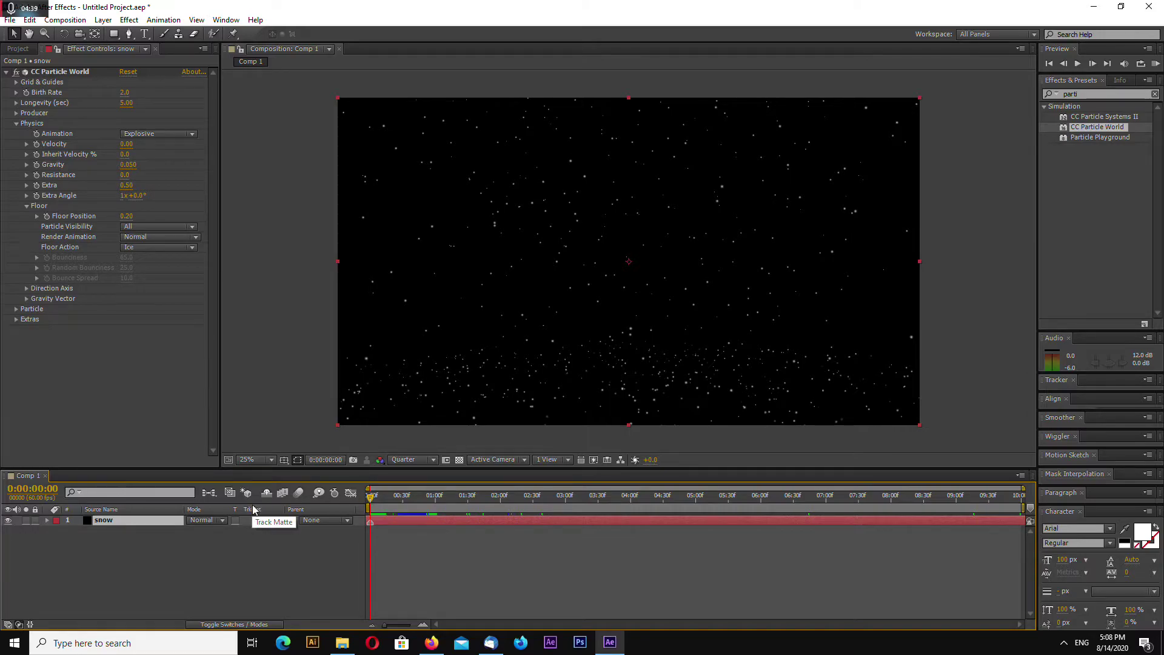
Duplicate the snow layer and shift the upper copy so its marker aligns with the composition's last frame at 0:00:09:59
key("ctrl+d")
left_click_drag(372, 522, 639, 523)
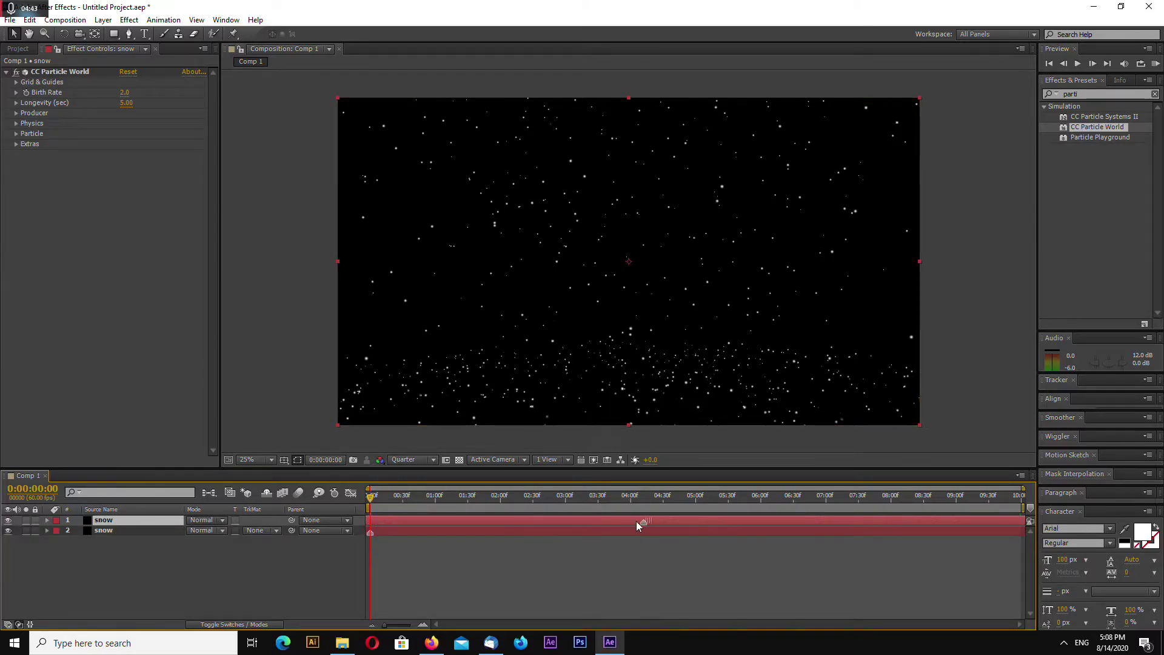
left_click_drag(369, 499, 1074, 523)
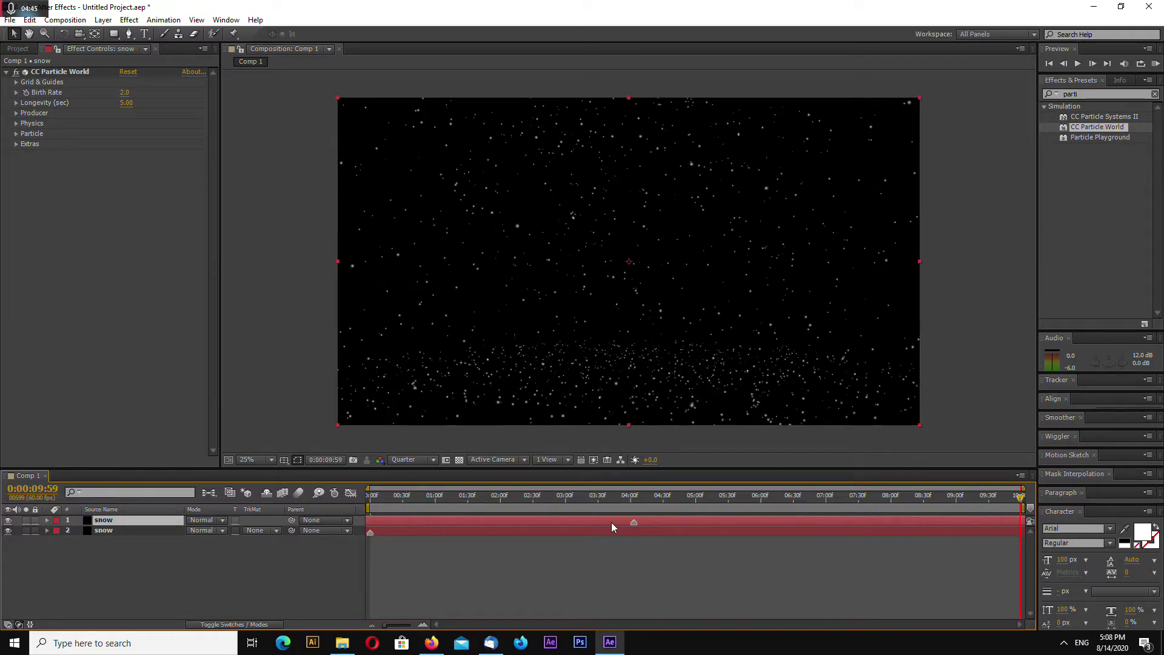
left_click_drag(665, 523, 994, 533)
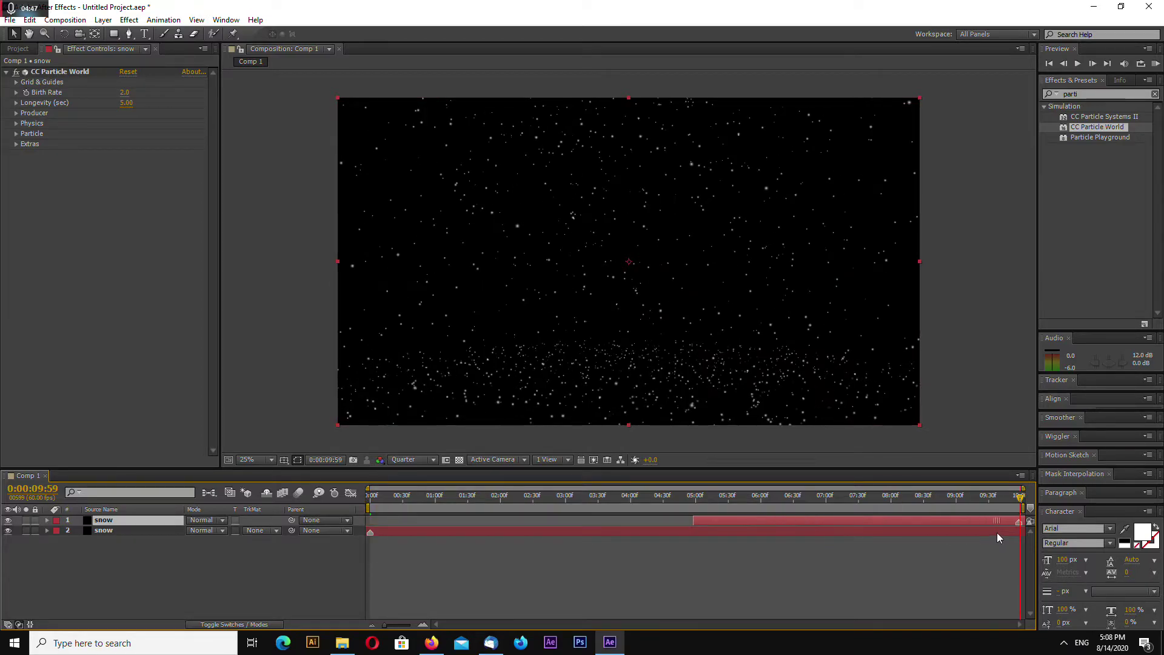
key("=")
key("=")
key("=")
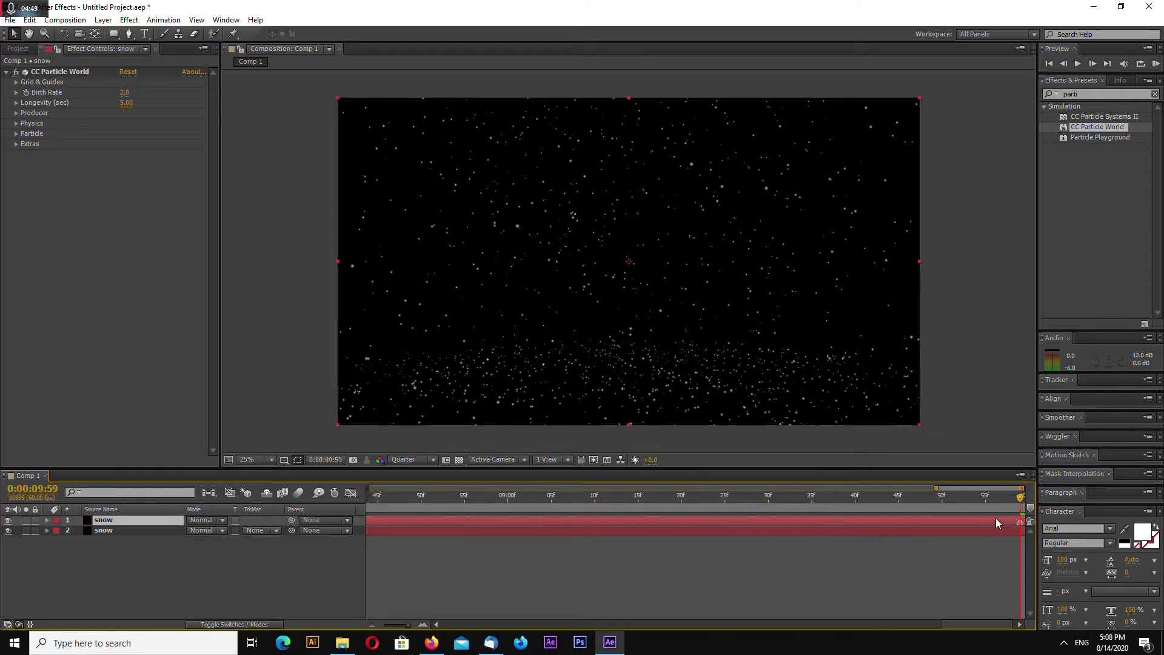
key("semicolon")
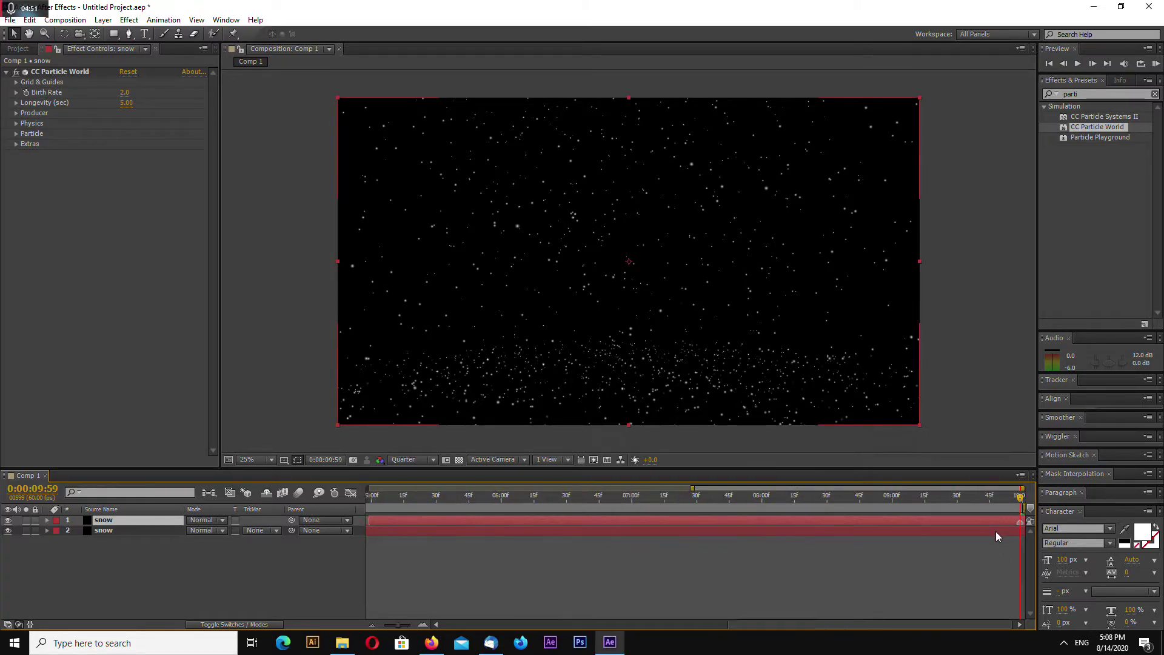
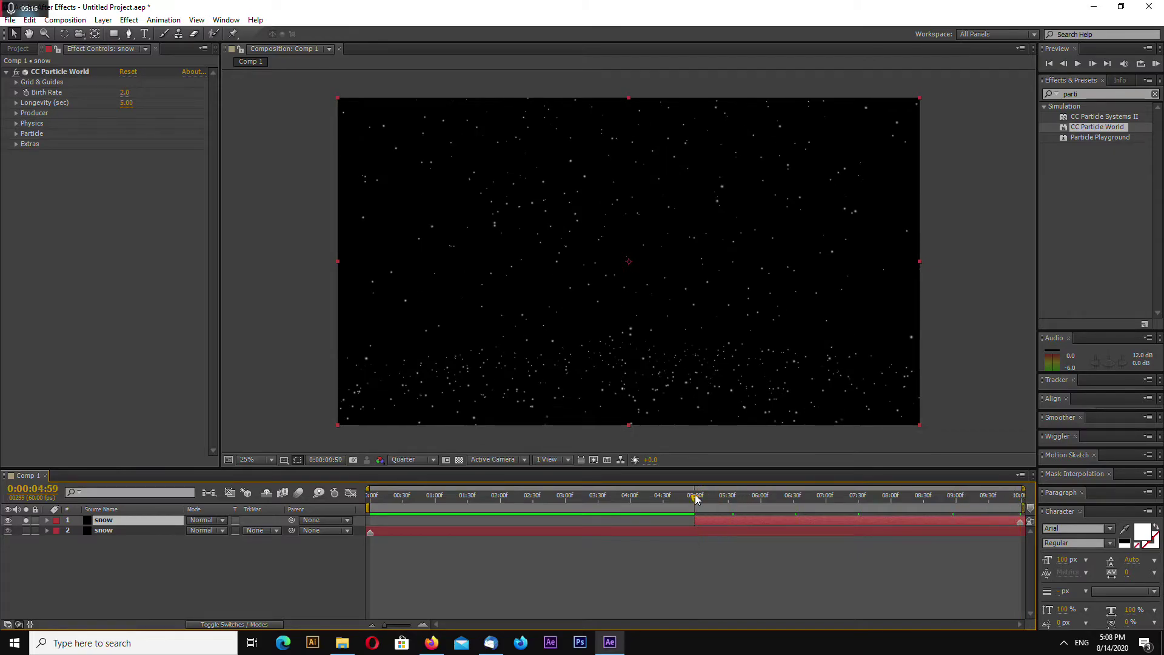
Start keyframing the lower snow layer's CC Particle World Birth Rate at 0:00:04:59, where the upper copy begins
left_click(680, 534)
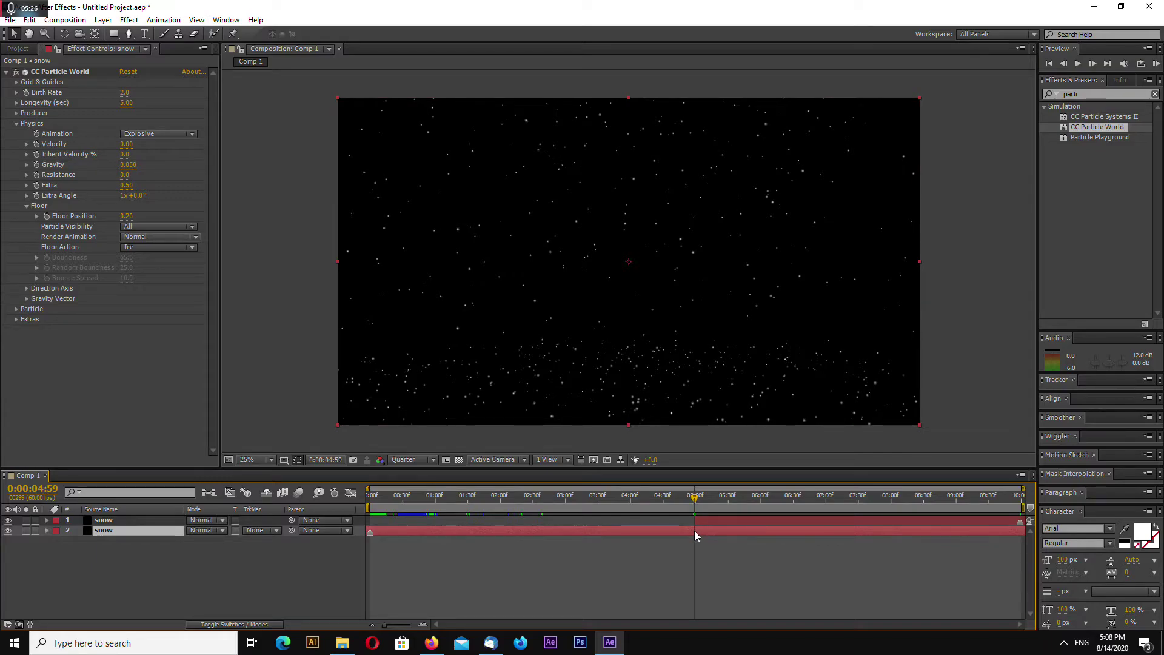
key("equal")
key("equal")
key("equal")
key("minus")
key("minus")
key("minus")
key("equal")
key("equal")
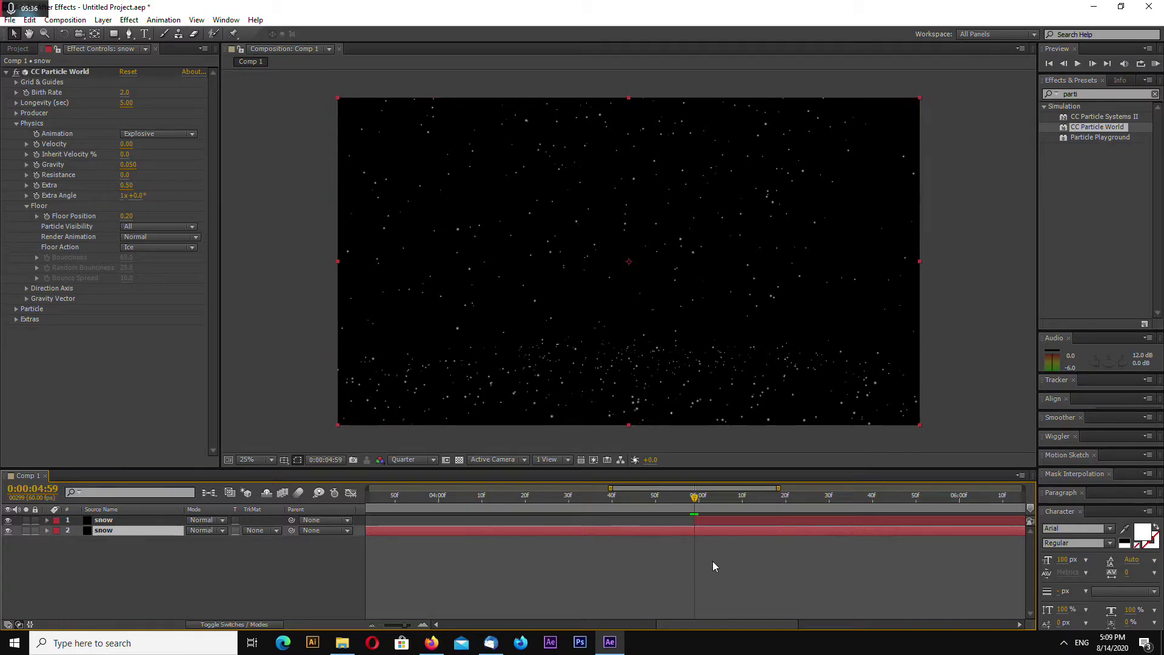
left_click(700, 536)
left_click(704, 529)
key("semicolon")
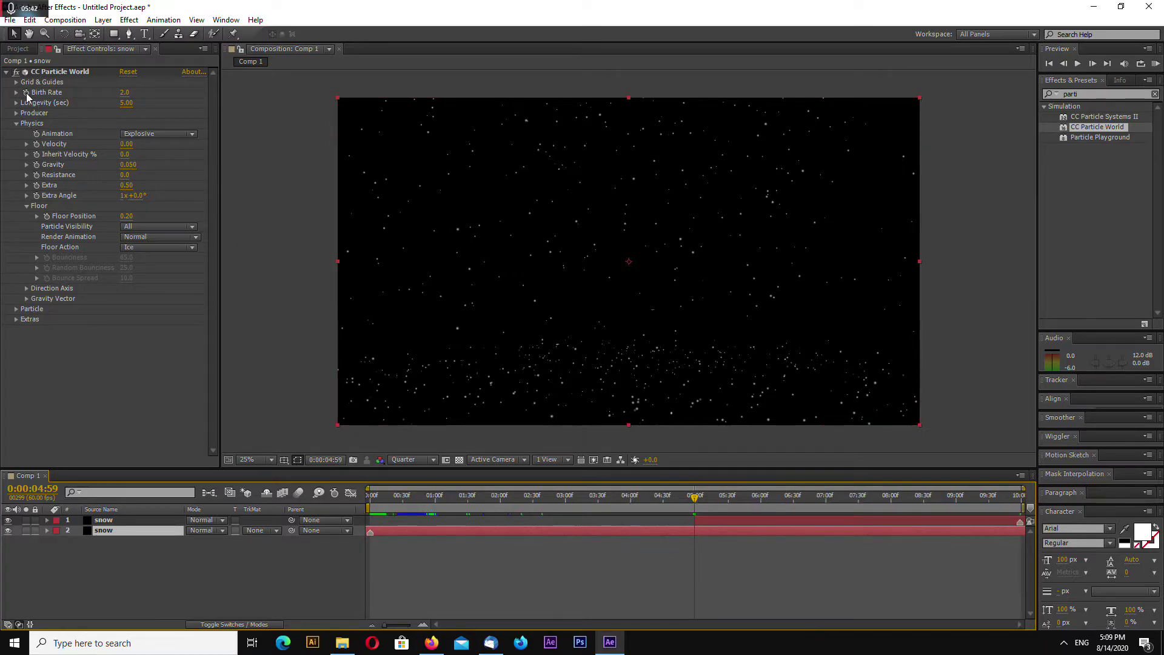
left_click(59, 71)
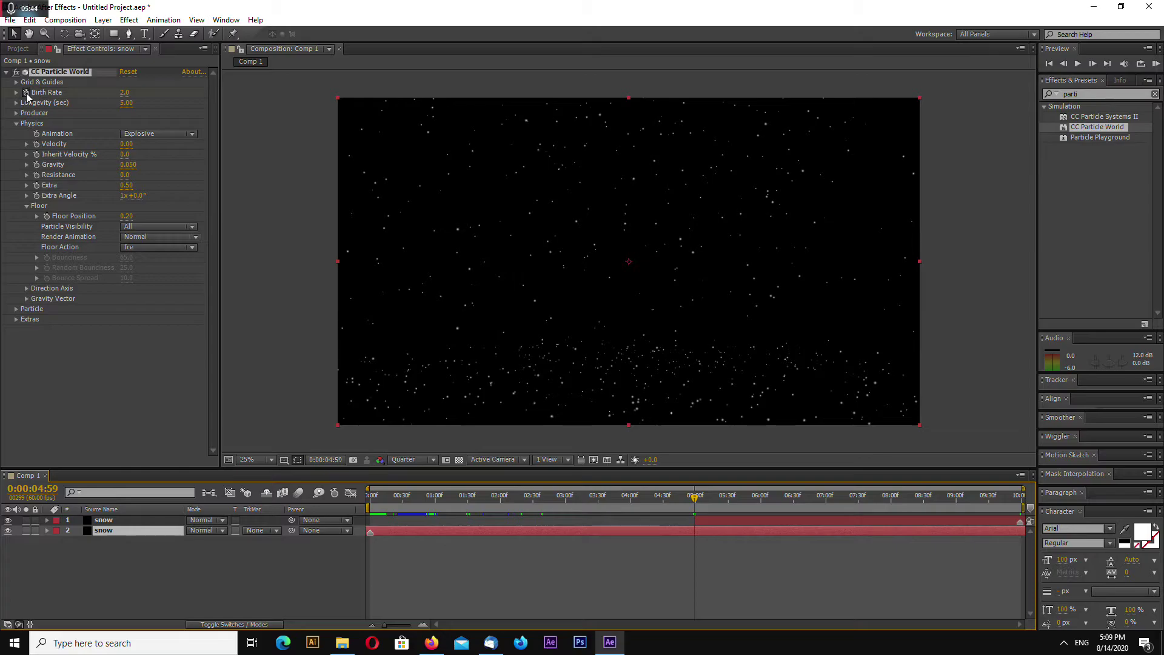
key("semicolon")
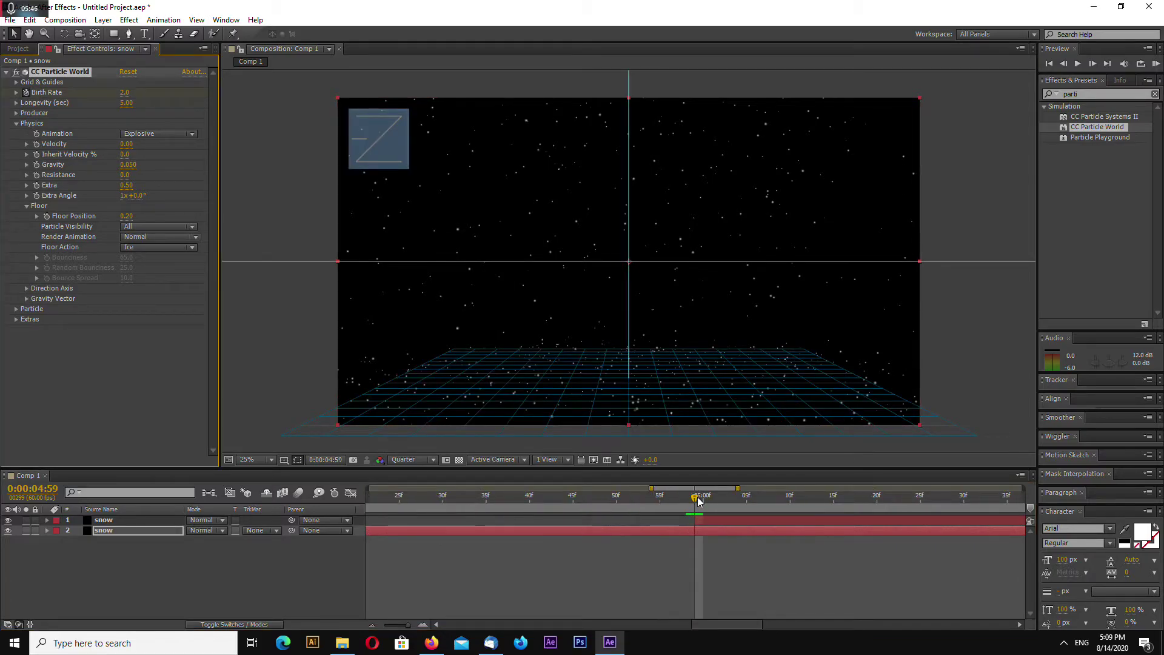
Reveal the lower snow layer's keyframes and set its Birth Rate to 0 one frame on, at 0:00:05:00
left_click(705, 527)
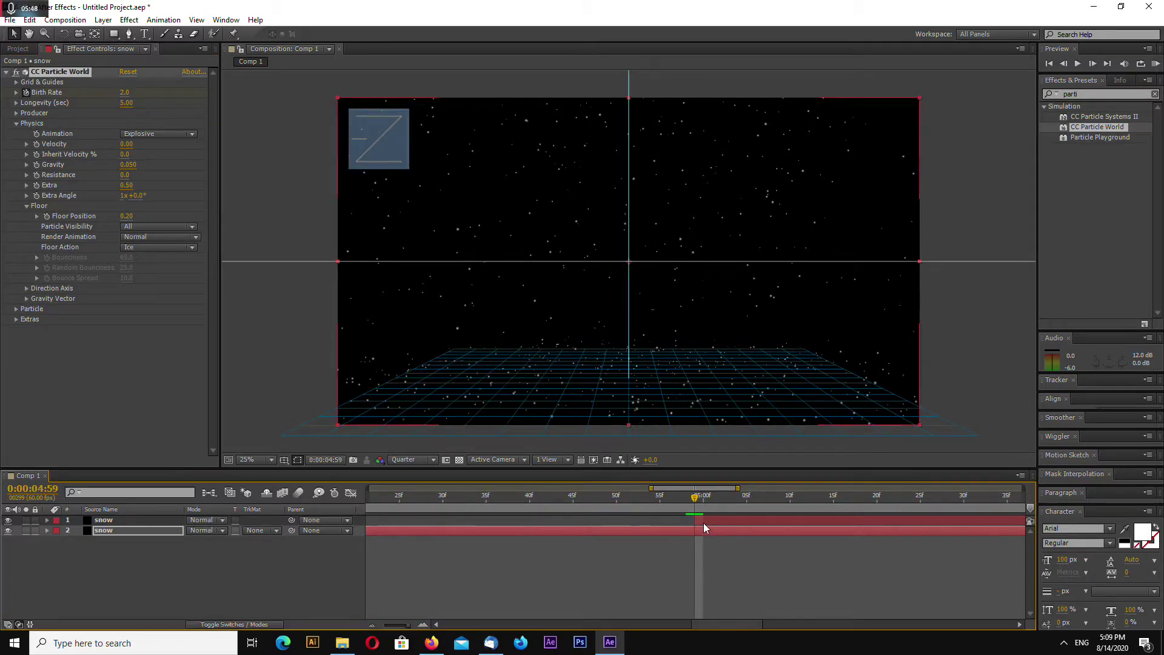
left_click(704, 522)
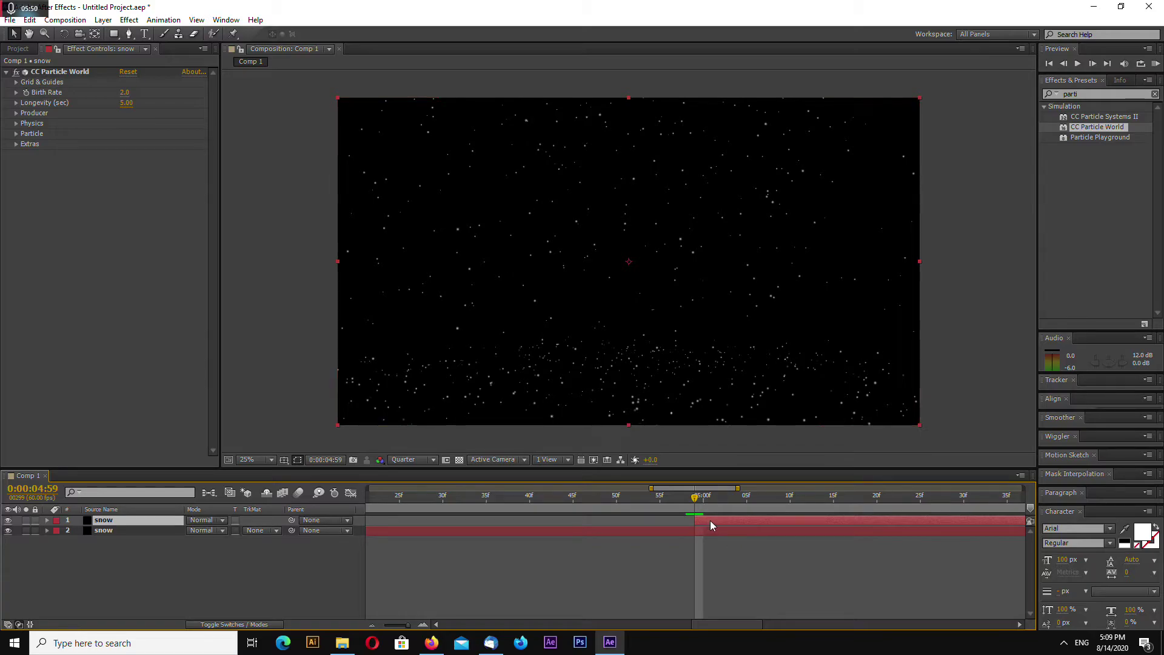
left_click(715, 530)
key("u")
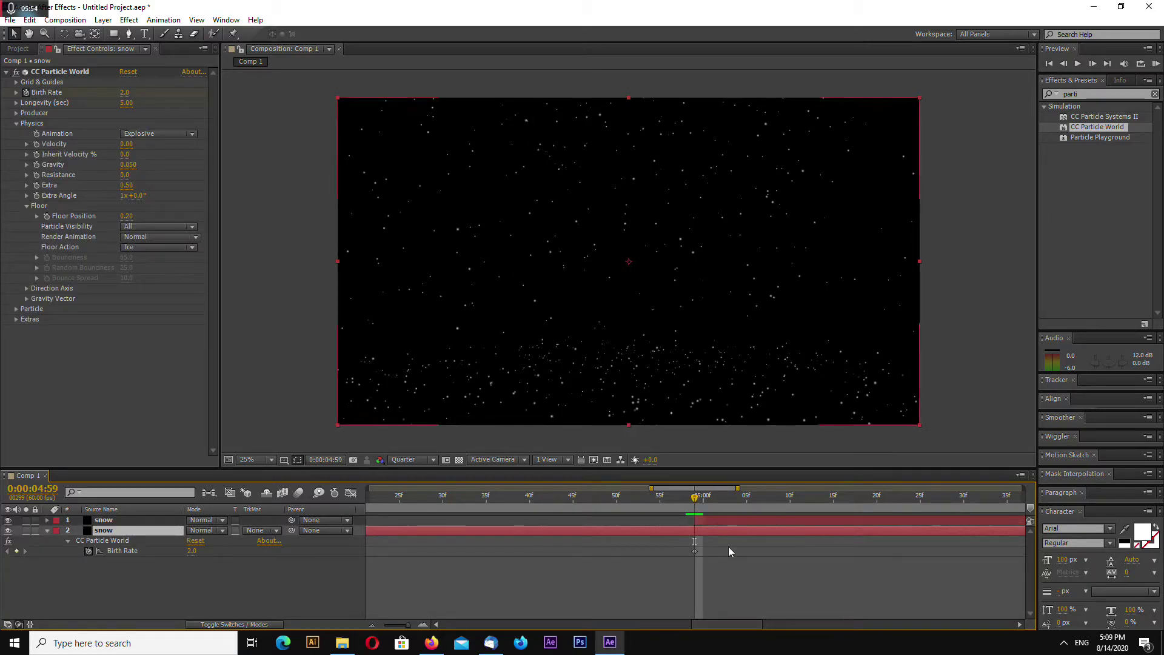
left_click_drag(695, 501, 699, 499)
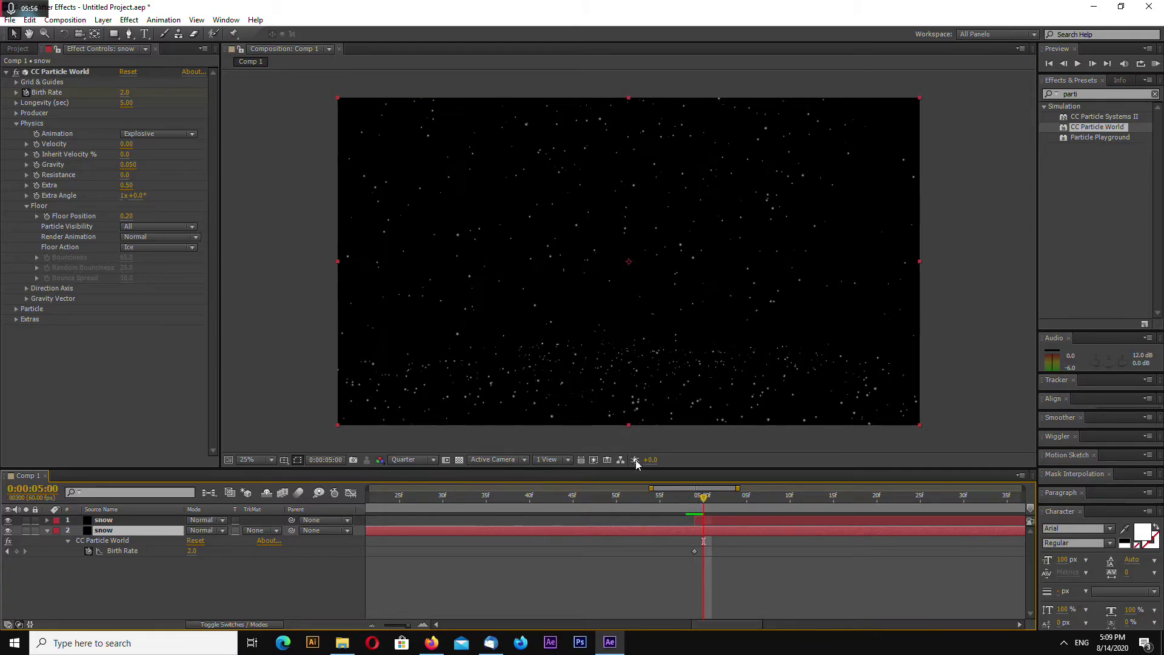
left_click(126, 92)
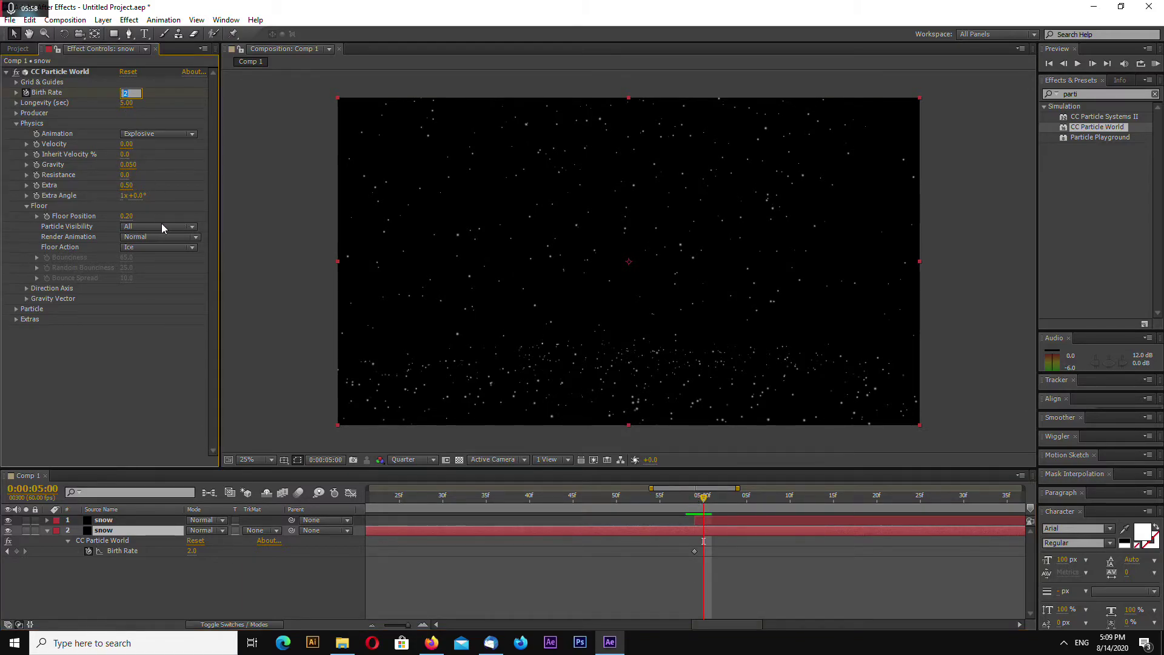
type("0")
key("Return")
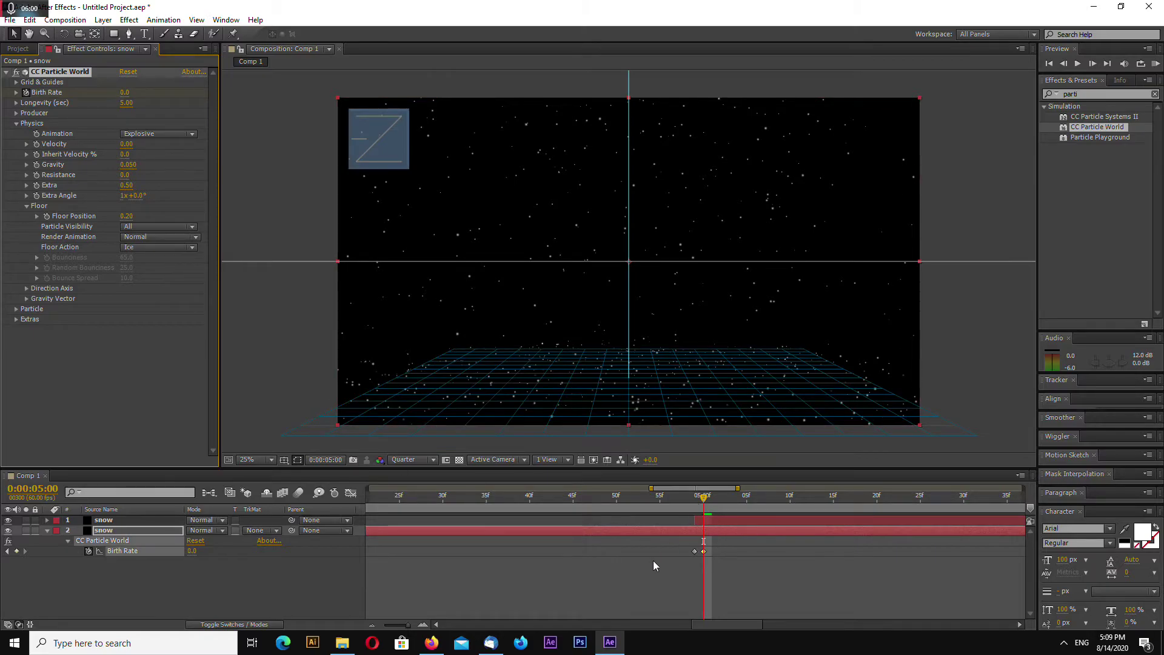
Scrub the lower snow layer soloed and both snow layers together across the composition to check how the particles die out
key("minus")
key("minus")
key("minus")
mouse_move(696, 500)
left_mouse_down()
mouse_move(336, 507)
mouse_move(697, 500)
left_mouse_up()
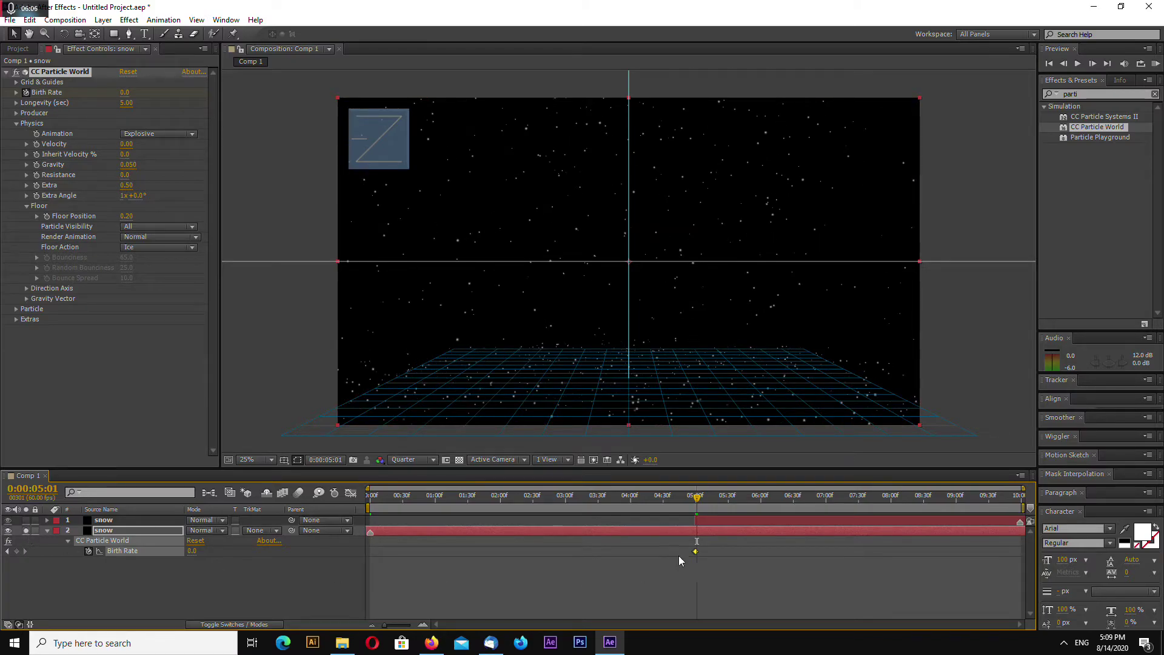
left_click_drag(700, 498, 1021, 497)
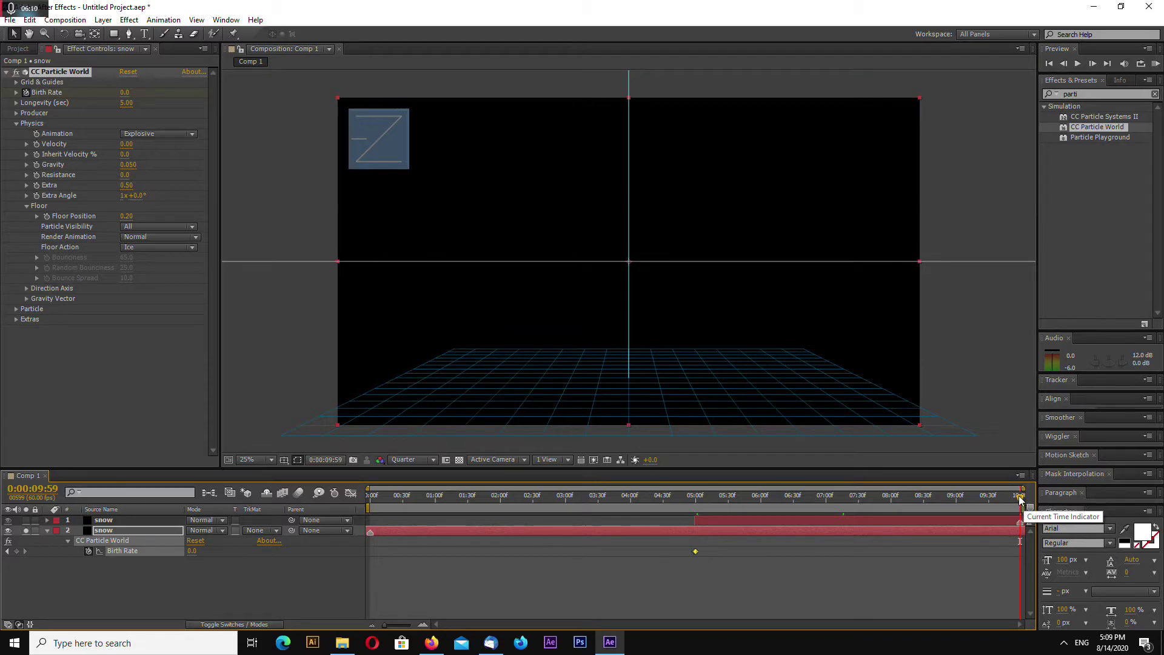
left_click_drag(1020, 499, 695, 524)
left_click(777, 499)
left_click_drag(778, 500, 1038, 511)
key("Home")
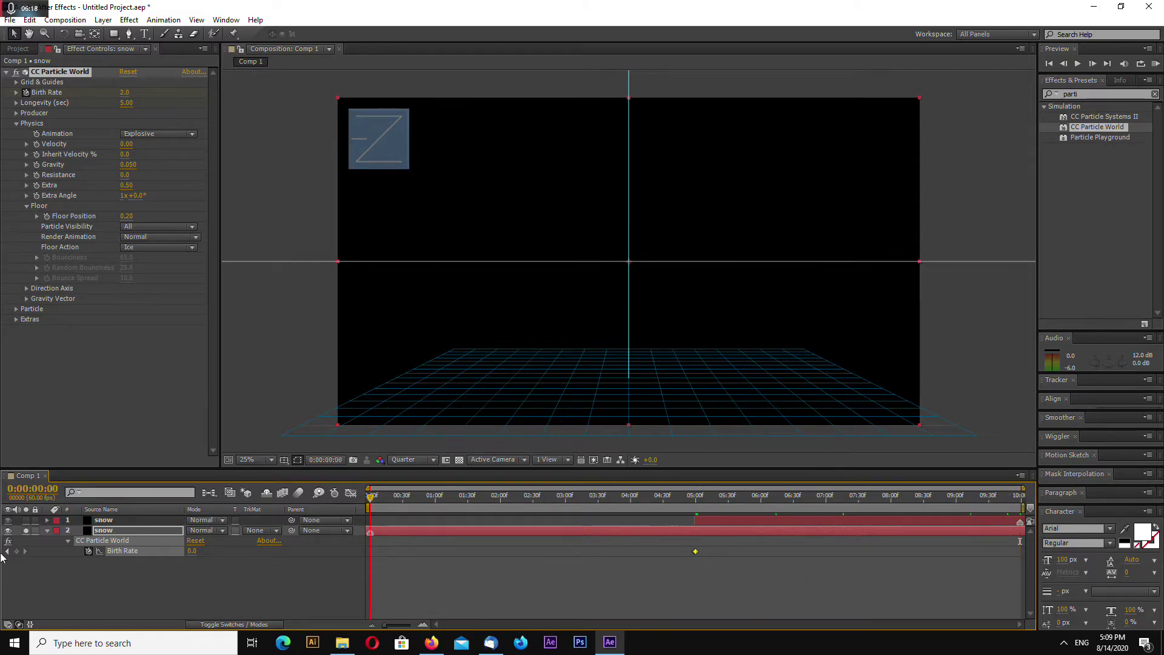
left_click_drag(831, 498, 1036, 508)
key("Home")
left_click_drag(372, 496, 1020, 496)
left_click_drag(1022, 500, 339, 499)
Shift the upper snow layer one frame later so that it starts at 0:00:05:00
key("End")
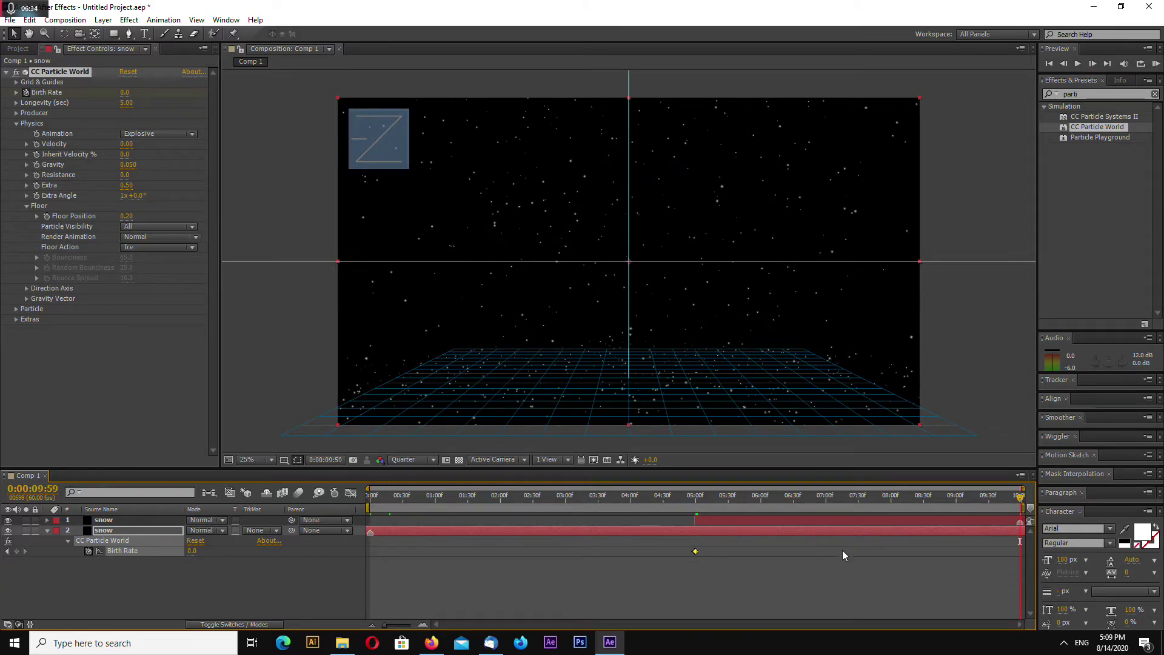
key("equal")
key("equal")
key("equal")
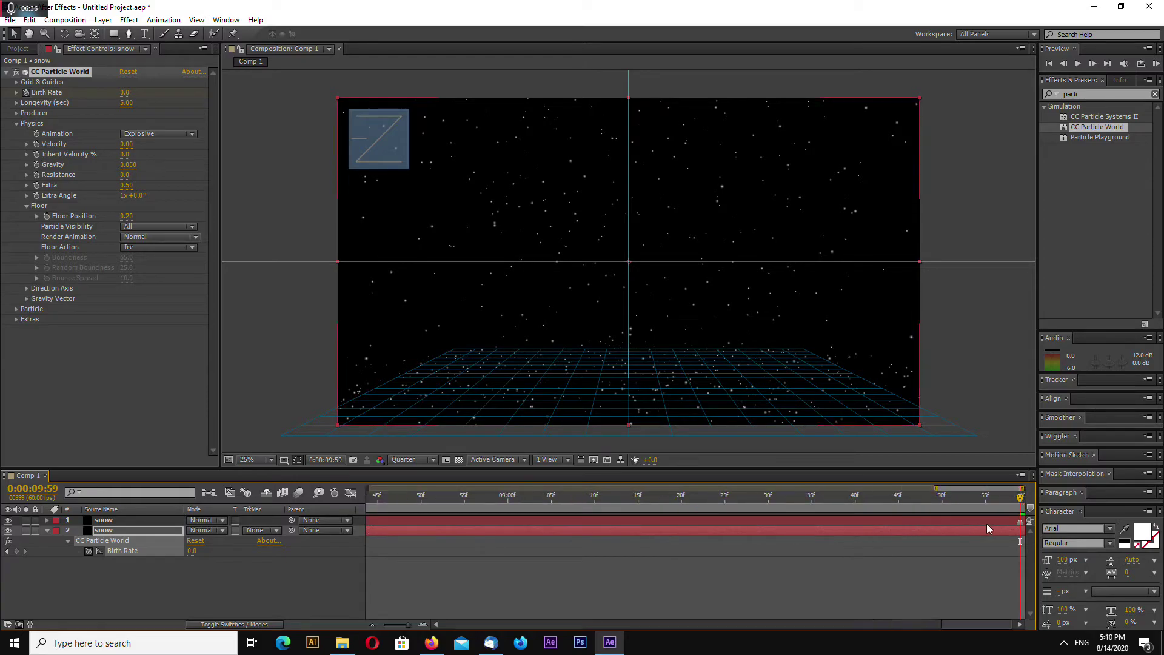
left_click(989, 519)
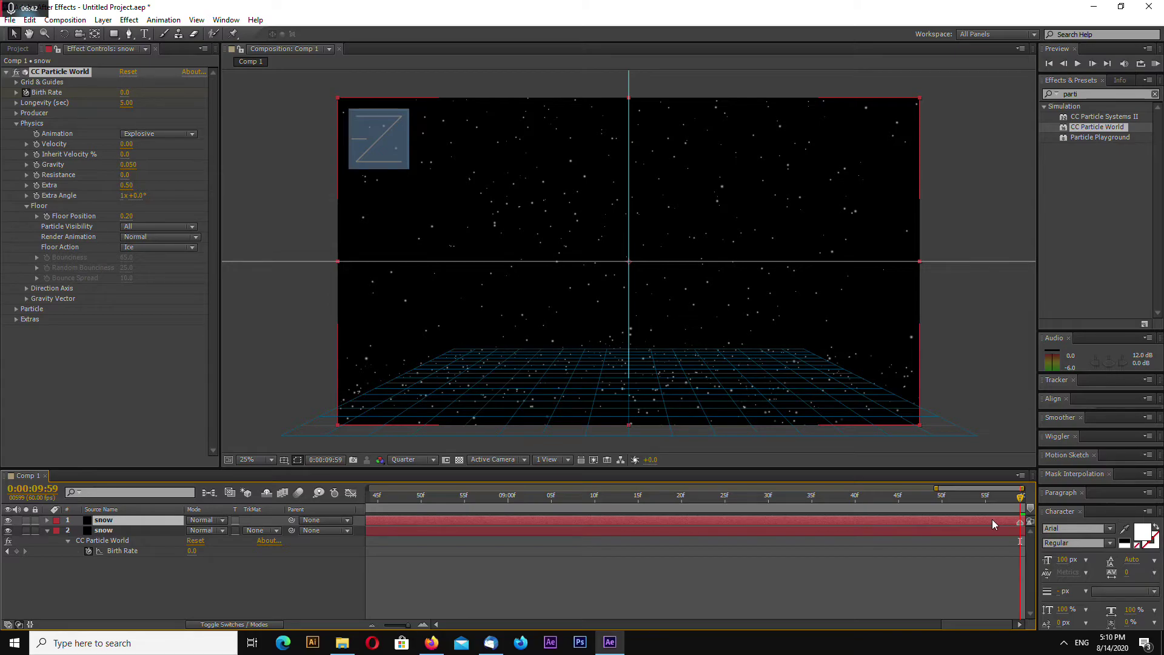
left_click(995, 519)
key("minus")
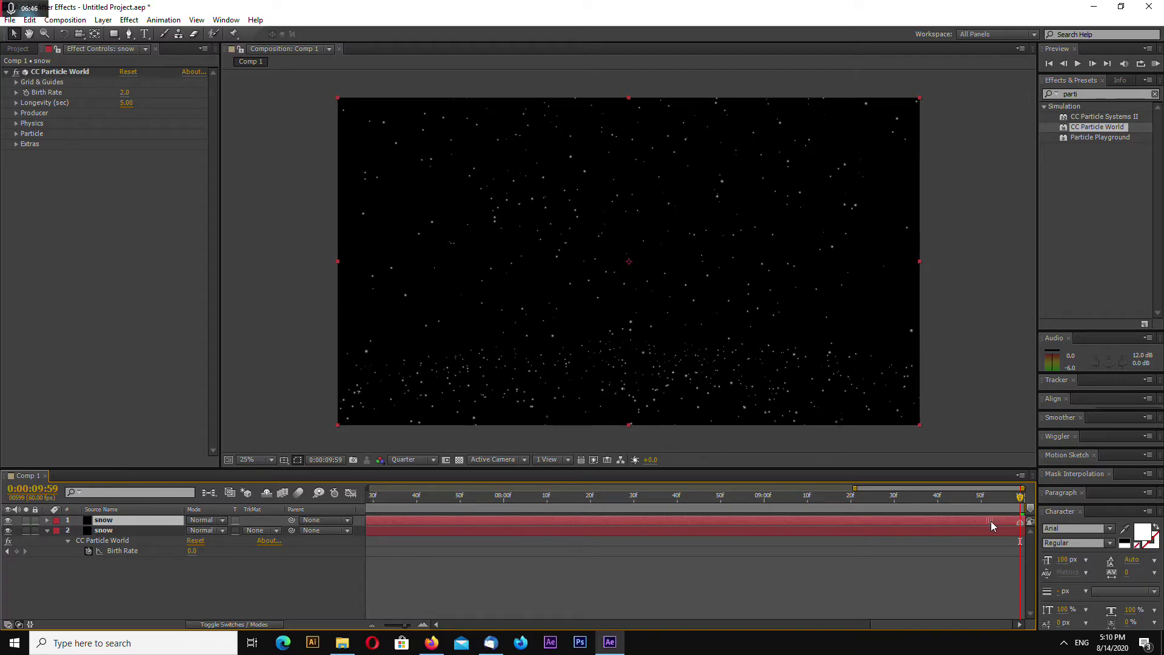
left_click_drag(992, 522, 991, 522)
key("minus")
key("minus")
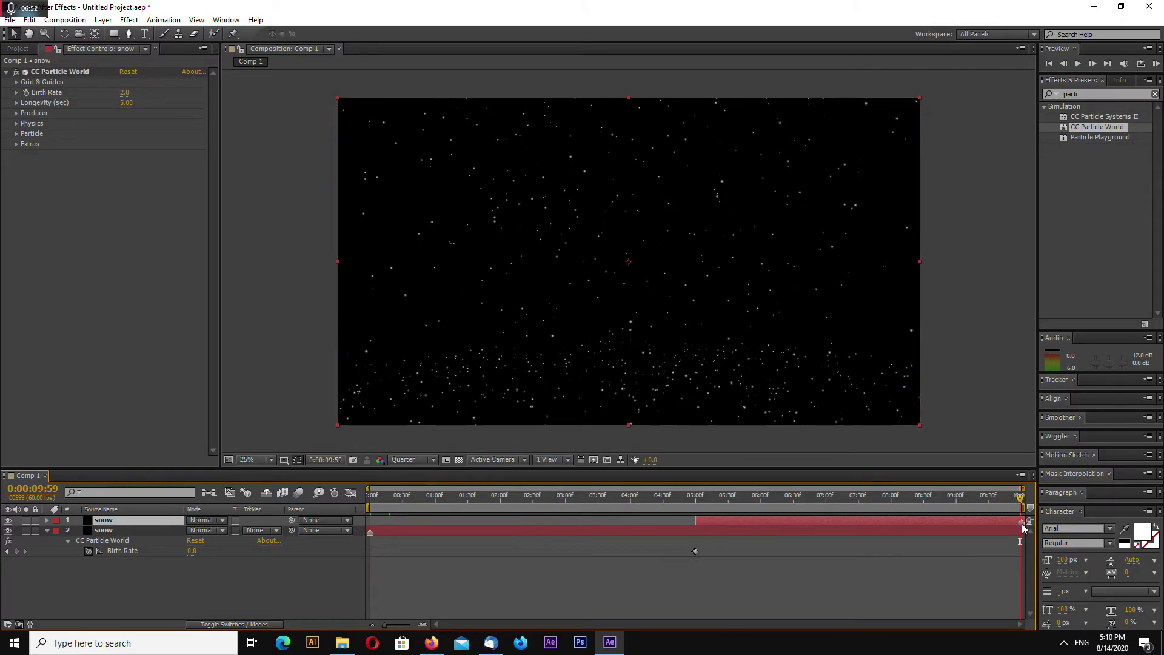
Compare the composition's last frame with its first frame to check that the snow loops
mouse_move(1021, 496)
left_mouse_down()
mouse_move(369, 498)
mouse_move(1032, 497)
left_mouse_up()
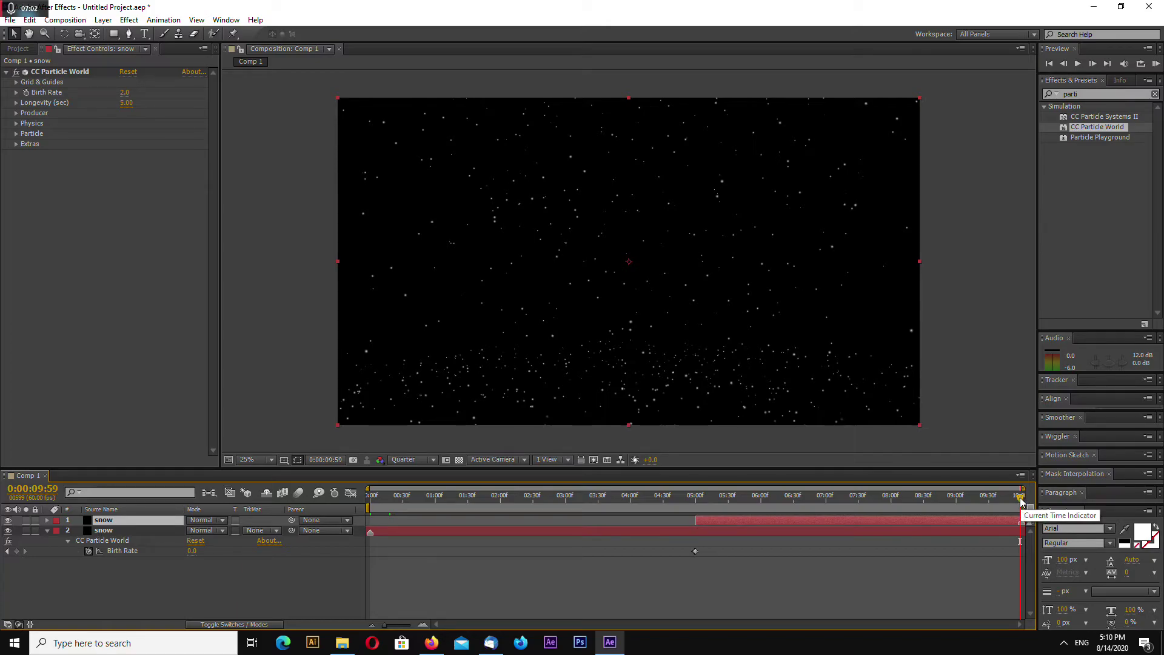
mouse_move(1022, 501)
left_mouse_down()
mouse_move(373, 495)
mouse_move(1021, 505)
left_mouse_up()
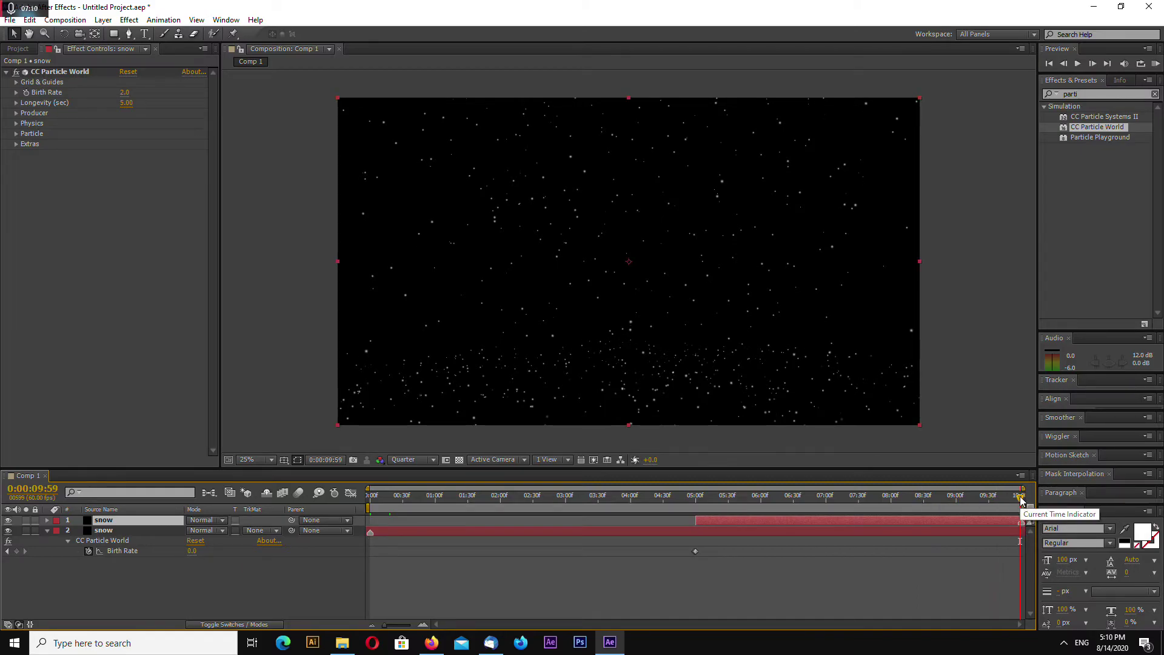
left_click_drag(1021, 500, 230, 501)
left_click(136, 530)
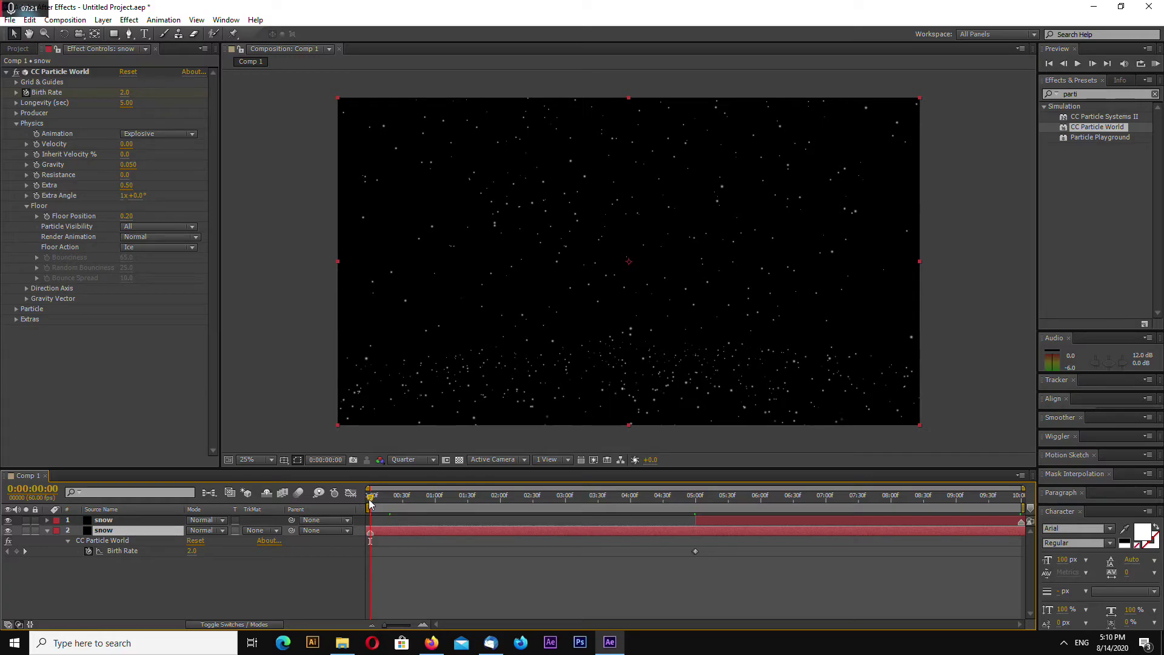
key("End")
key("Home")
Animate the lower snow layer's Effect Camera Rotation Y from 0 at the start to one full revolution at 0:00:09:59
left_click(47, 530)
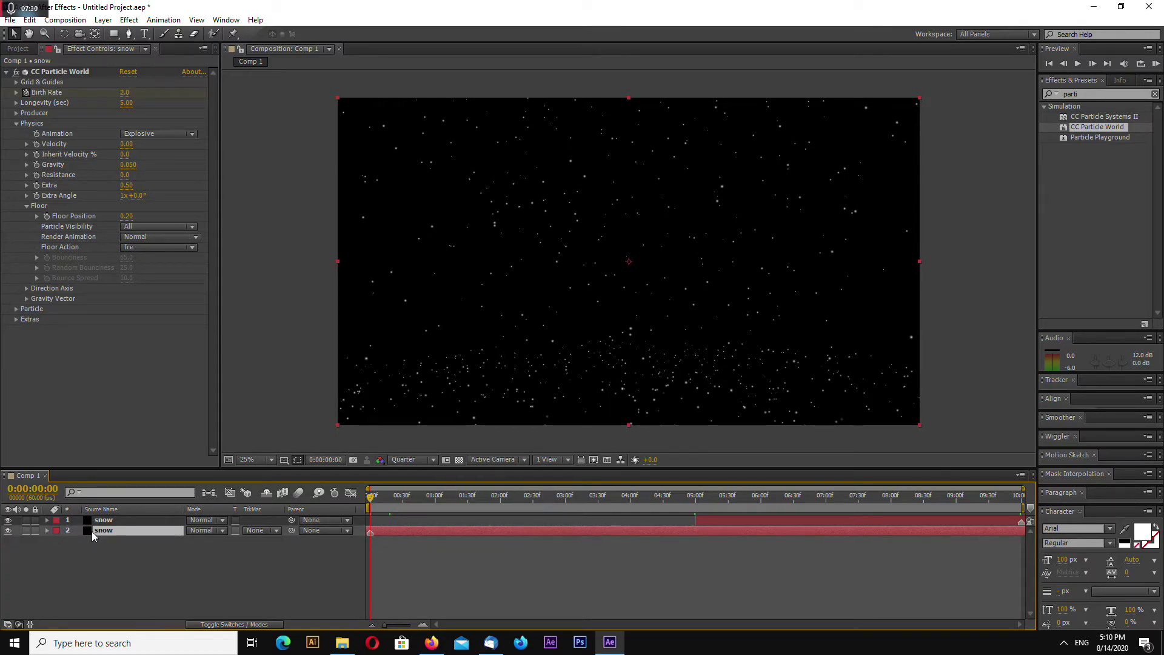
left_click(46, 530)
left_click(50, 533)
left_click(47, 520)
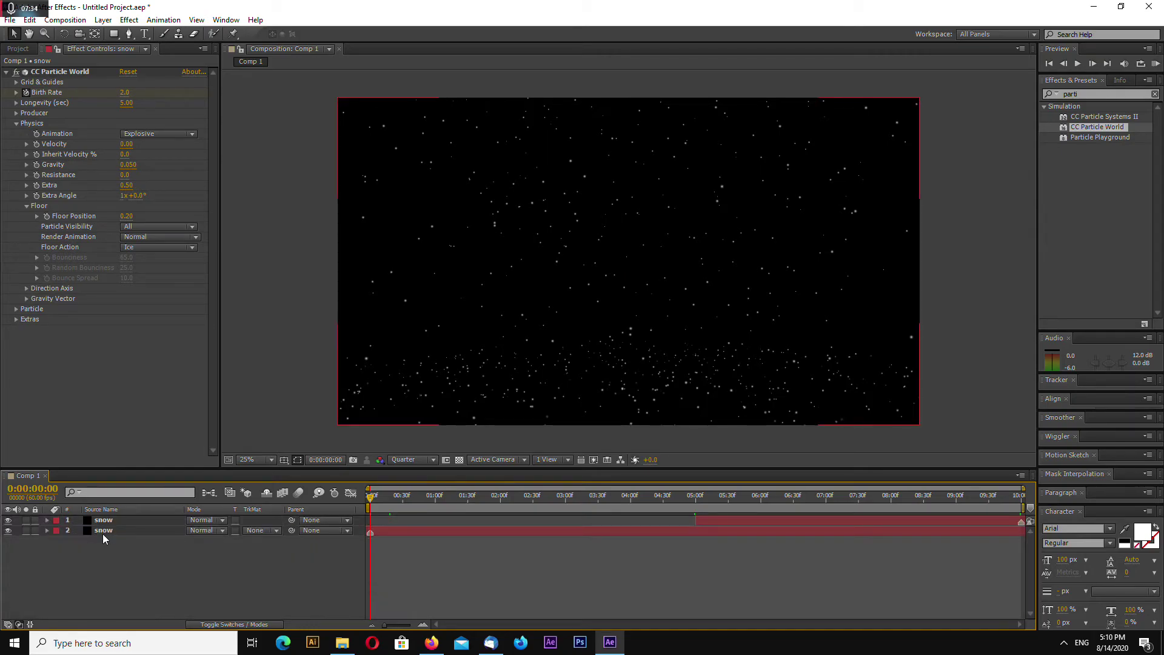
left_click(104, 532)
left_click(17, 320)
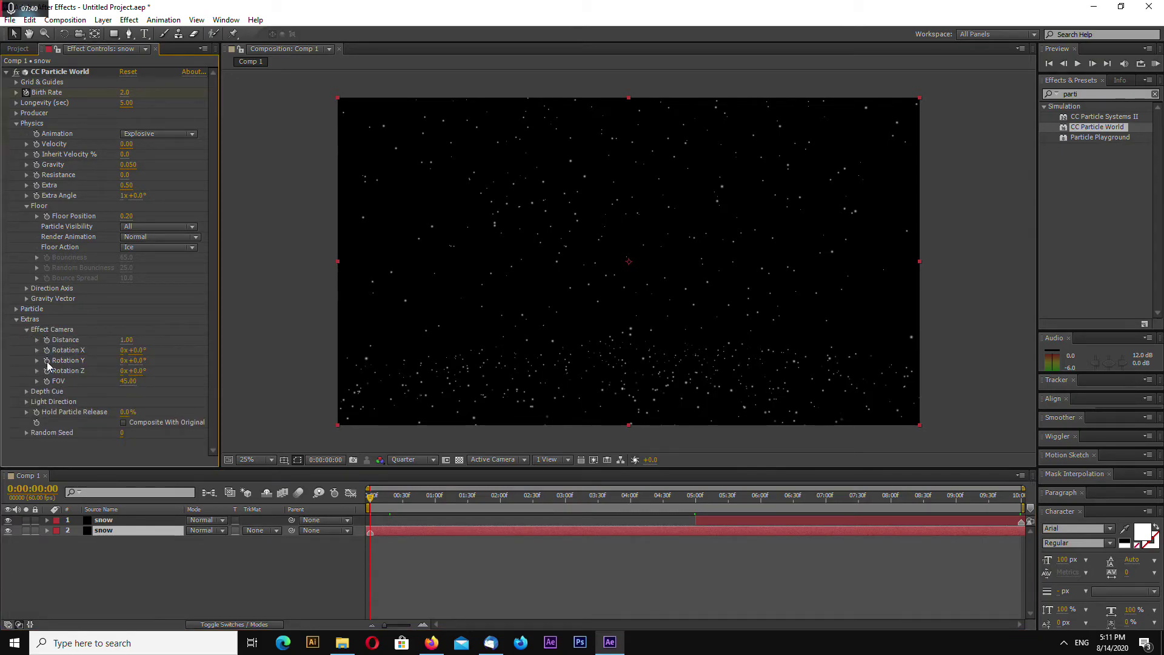
left_click(48, 363)
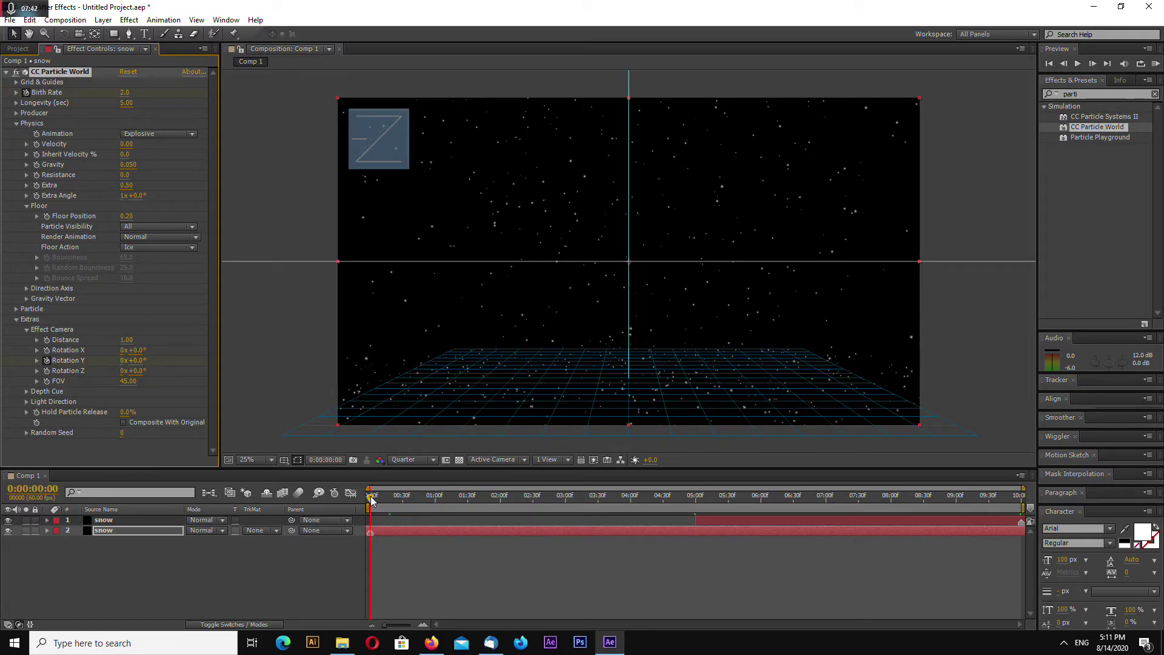
left_click_drag(371, 498, 1021, 496)
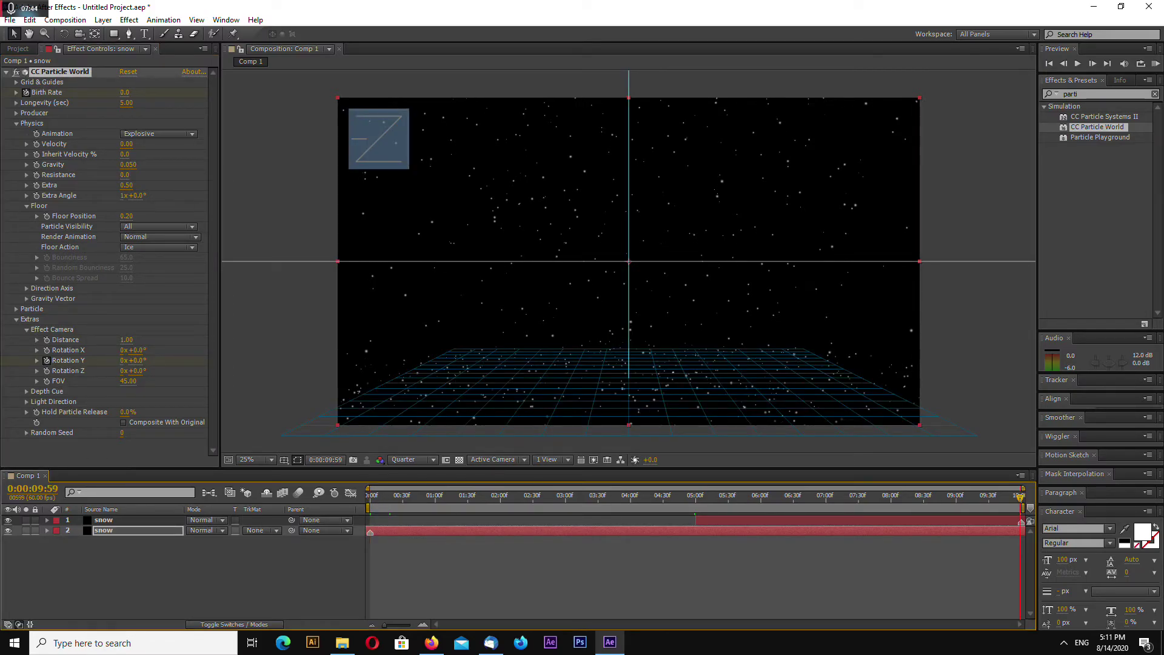
left_click(122, 360)
type("1")
left_click(199, 428)
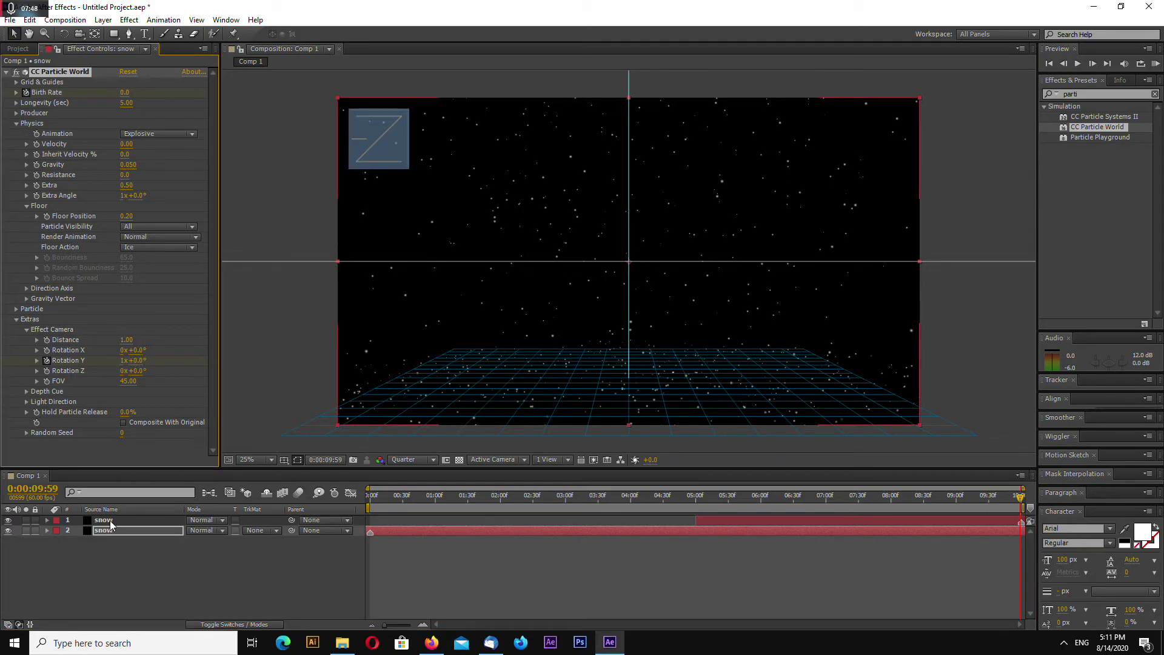
Keyframe the upper snow layer's Effect Camera Rotation Y from 0 at 0:00:00:00 to 1x at 0:00:09:59
left_click(113, 520)
key("Home")
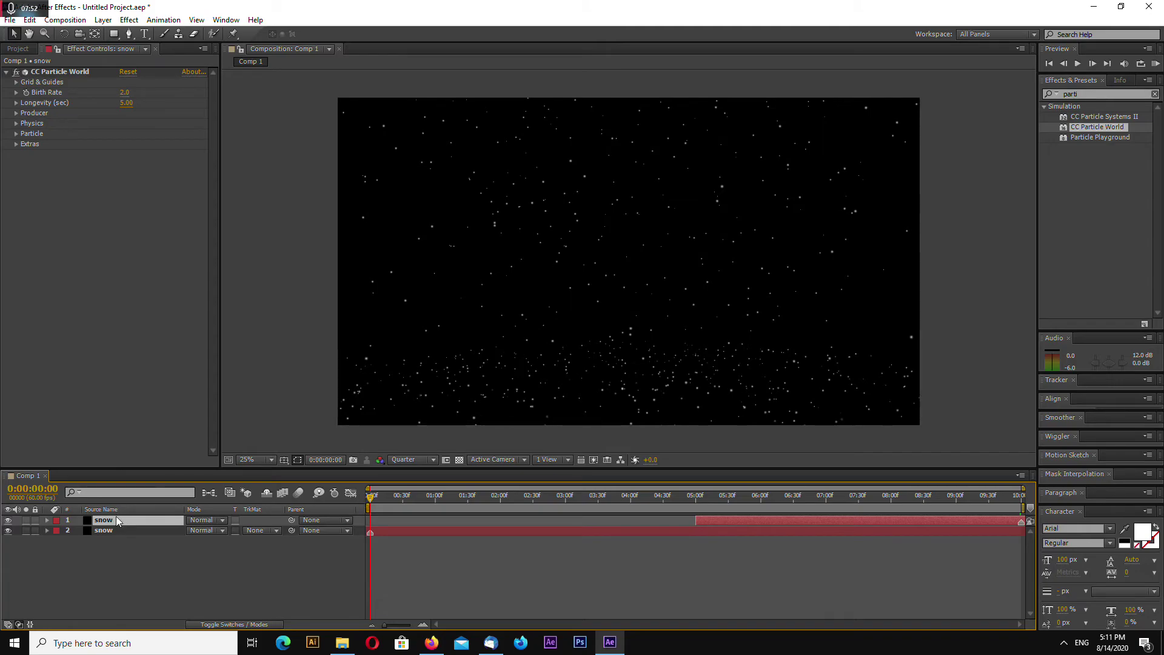
left_click(16, 144)
left_click(26, 155)
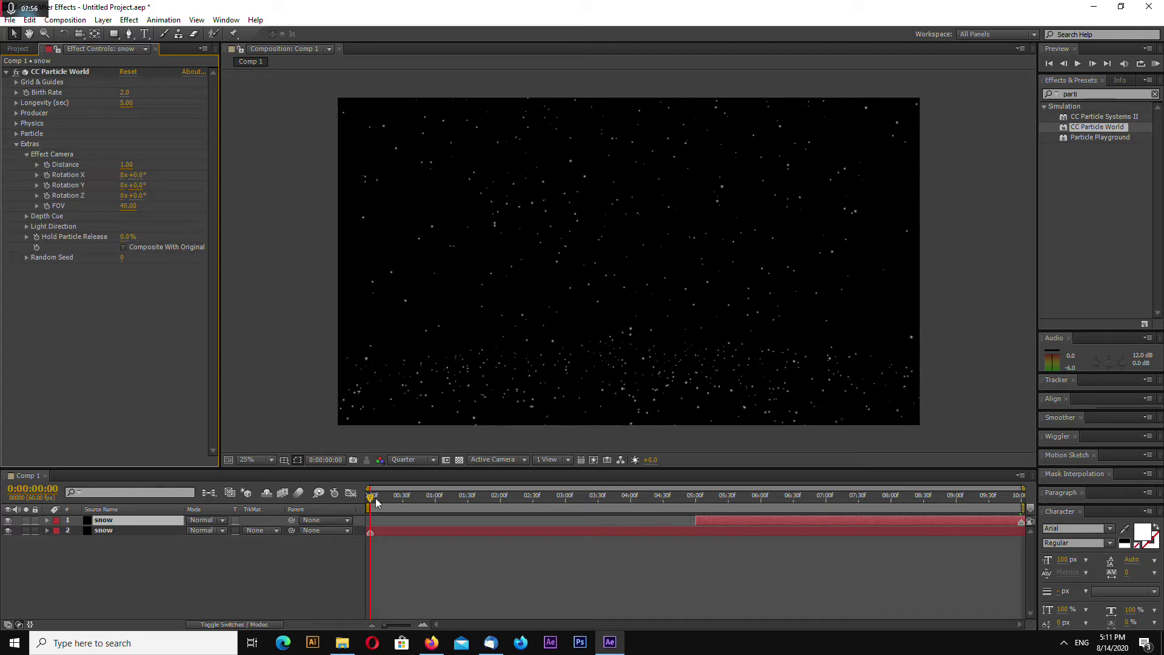
left_click(754, 522)
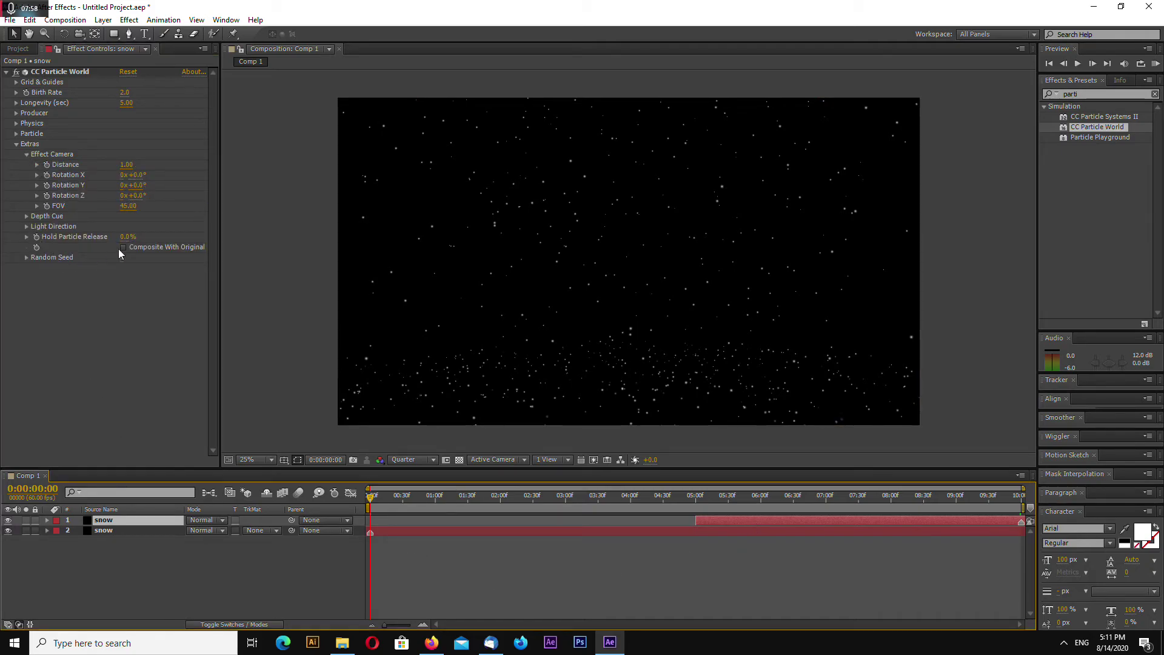
left_click(48, 188)
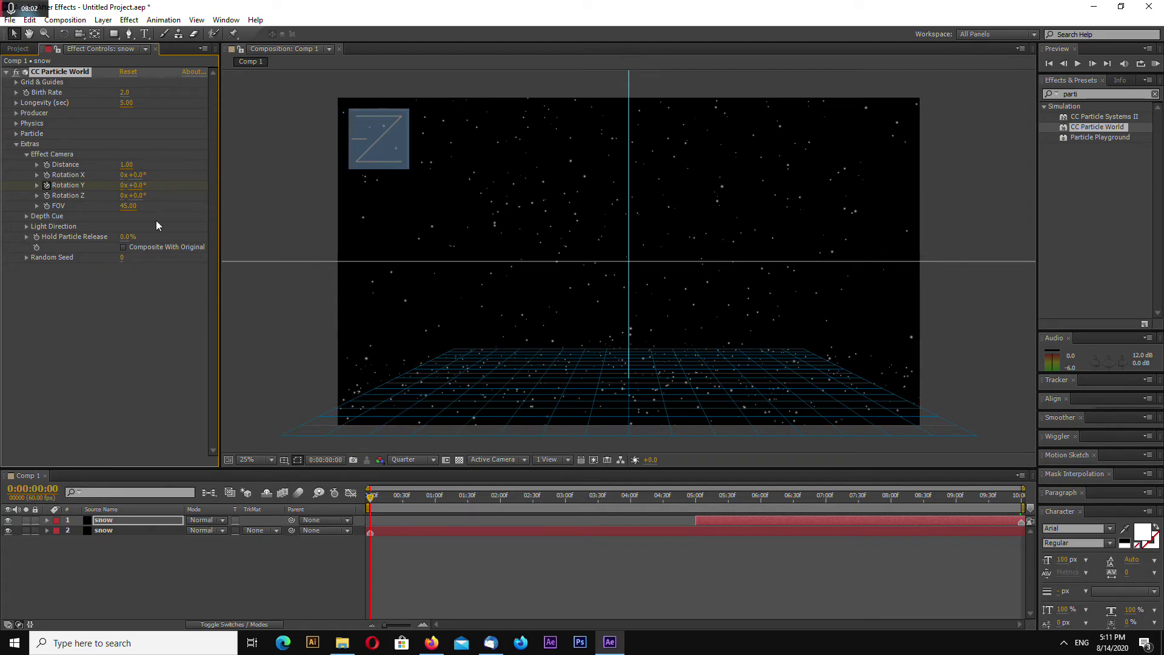
left_click_drag(371, 498, 1142, 481)
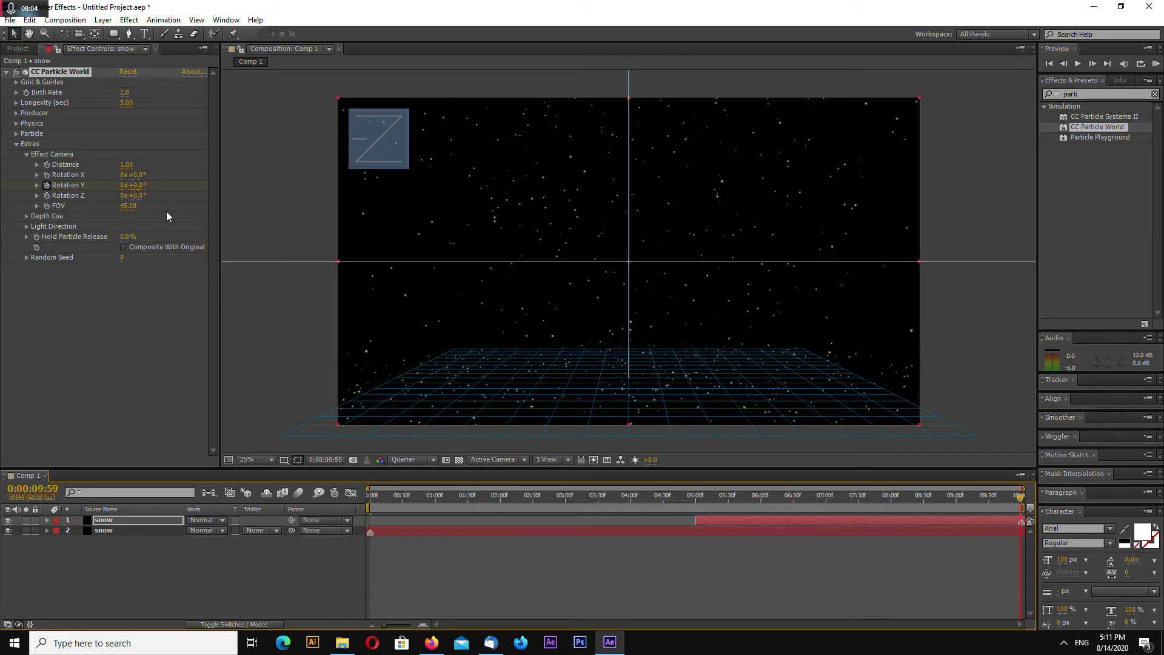
left_click_drag(121, 192, 293, 324)
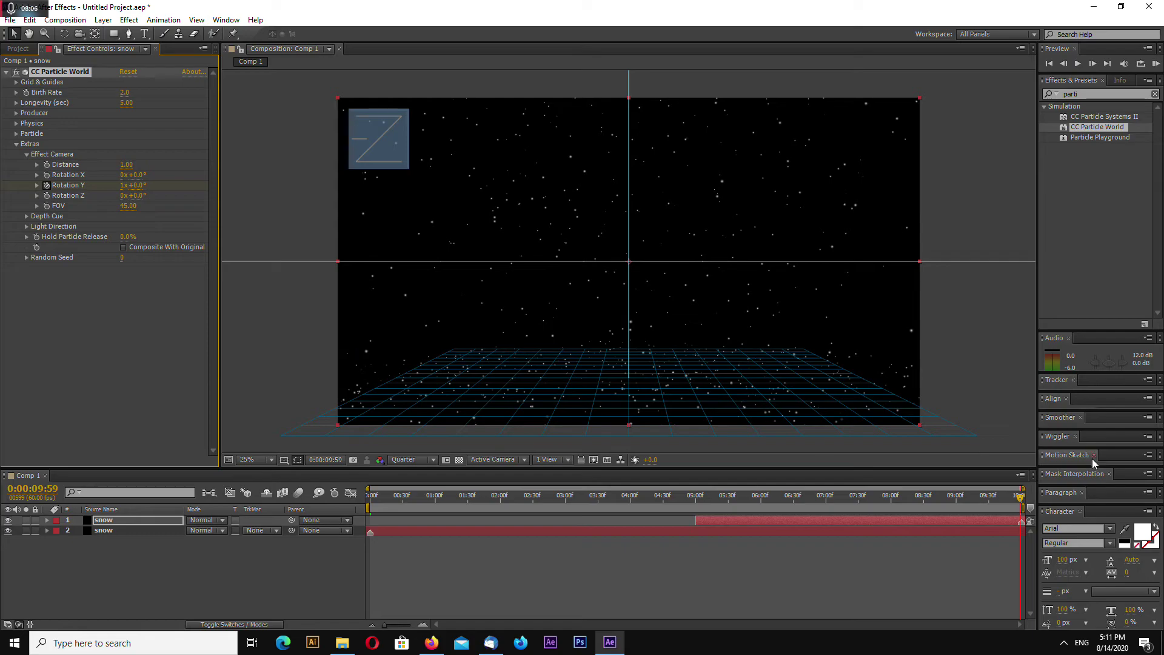
Select both snow layers and reveal their animated properties with keyframes
left_click(980, 531)
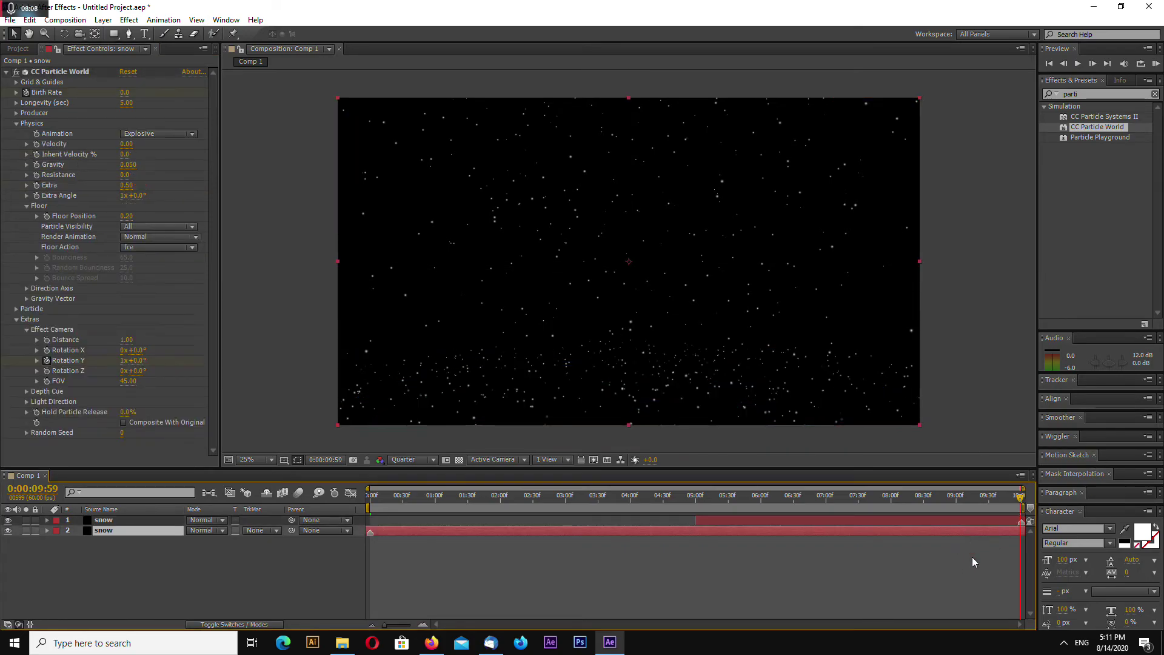
left_click(964, 520, "shift")
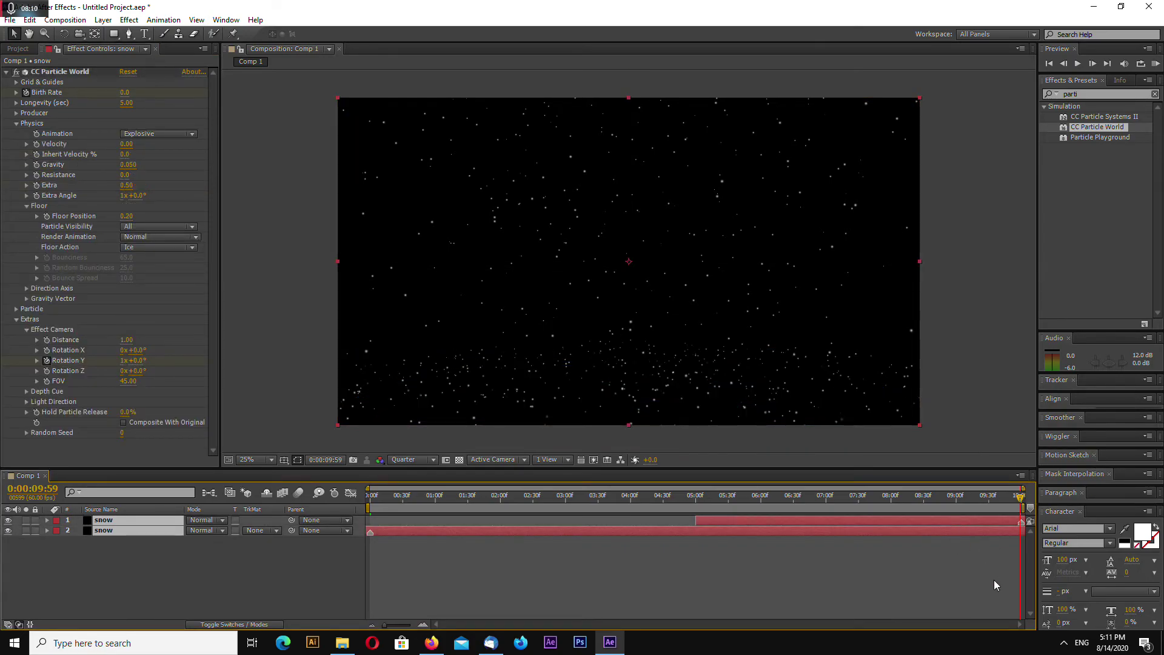
key("u")
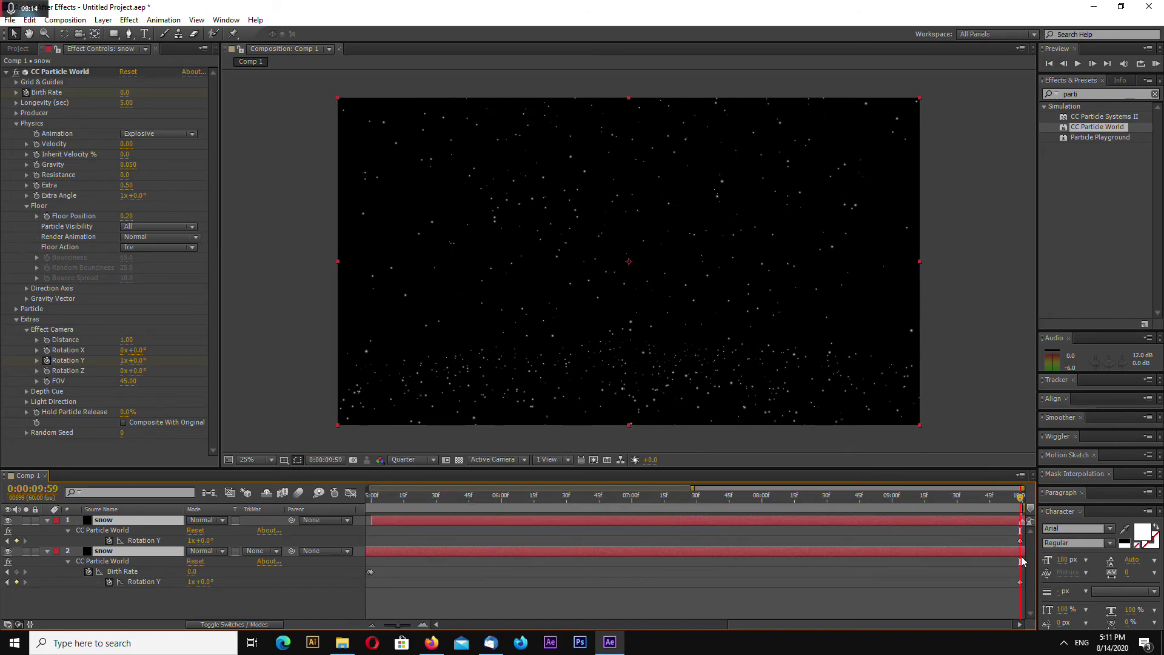
Move the final Rotation Y keyframes of both snow layers one frame later, from 0:00:09:59 to 0:00:10:00
left_click(1020, 540)
left_click(1021, 582)
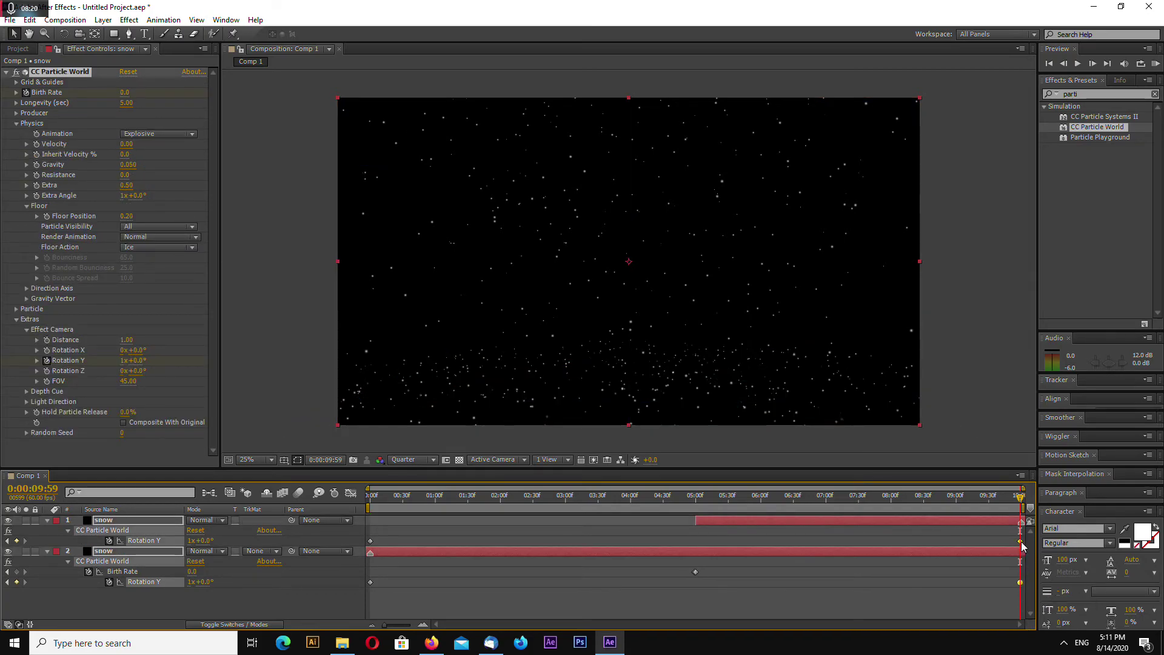
key("equal")
left_click_drag(1023, 543, 1019, 543)
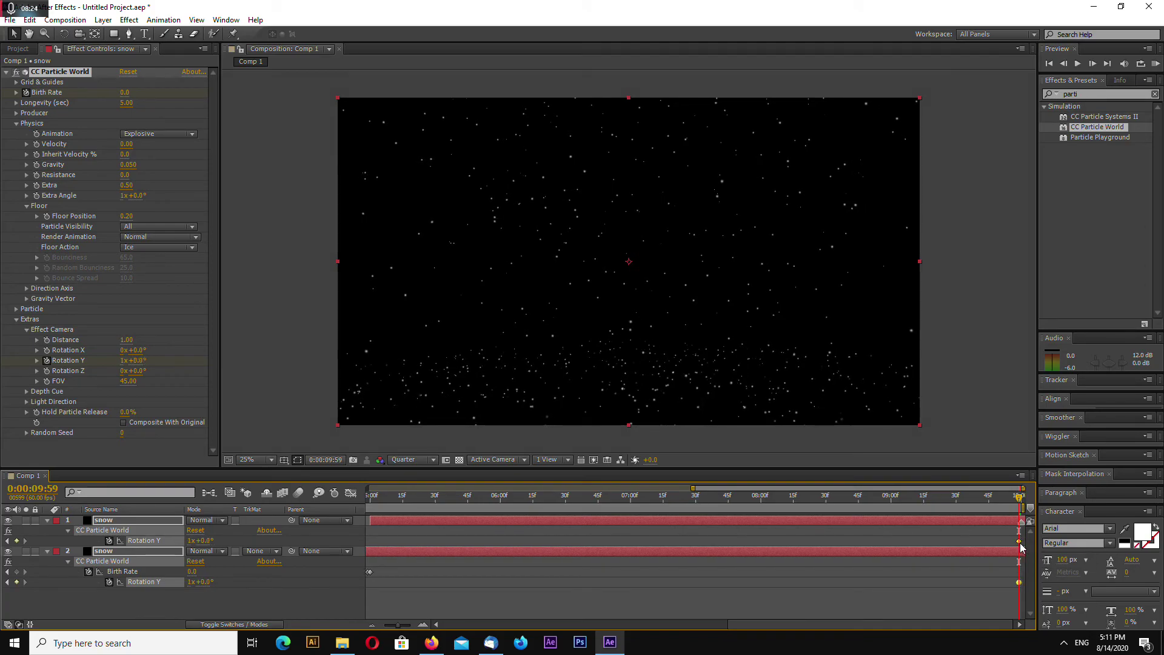
key("equal")
key("equal")
left_click_drag(1022, 542, 1022, 547)
key("minus")
key("minus")
key("minus")
Preview the snow with the rotating camera over the opening seconds of the composition
key("Home")
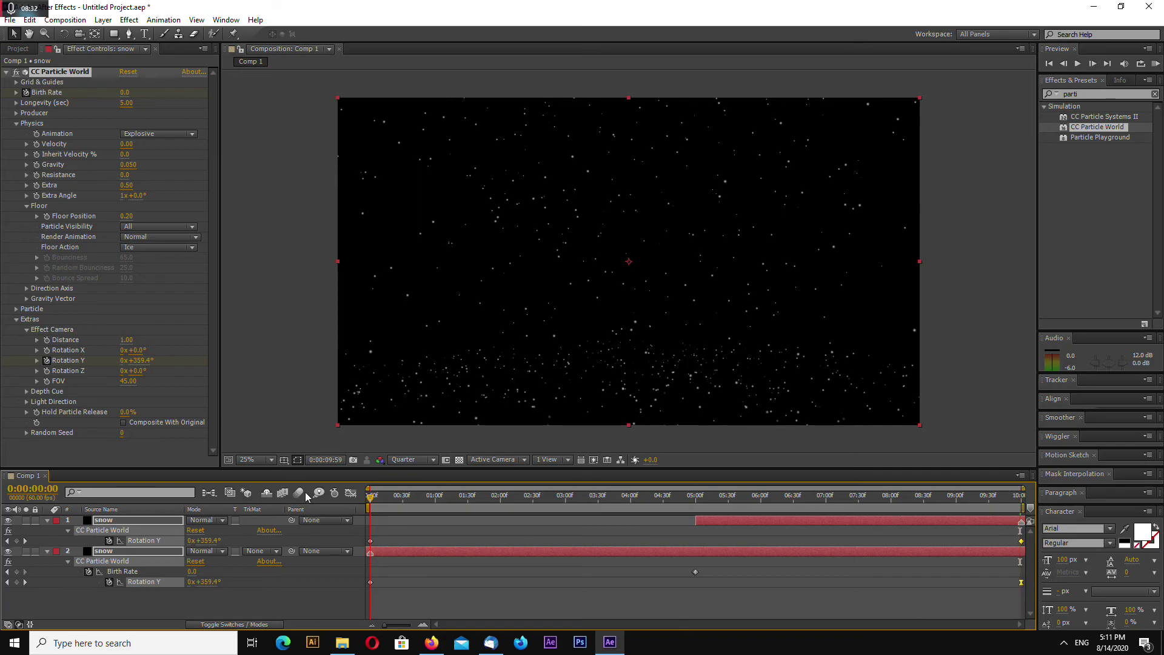
key("space")
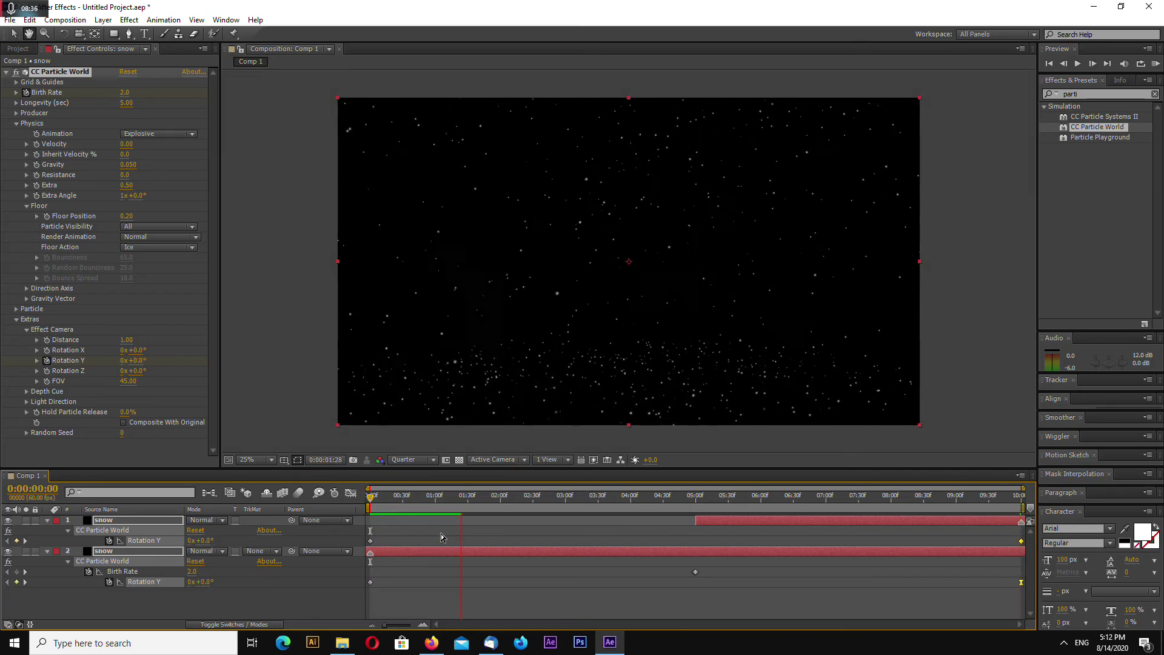
key("space")
left_click_drag(509, 497, 454, 497)
key("space")
Play from about 0:00:09:25 across the loop point to check the transition from the end to the start
key("space")
mouse_move(972, 502)
left_mouse_down()
mouse_move(948, 508)
mouse_move(983, 499)
left_mouse_up()
key("space")
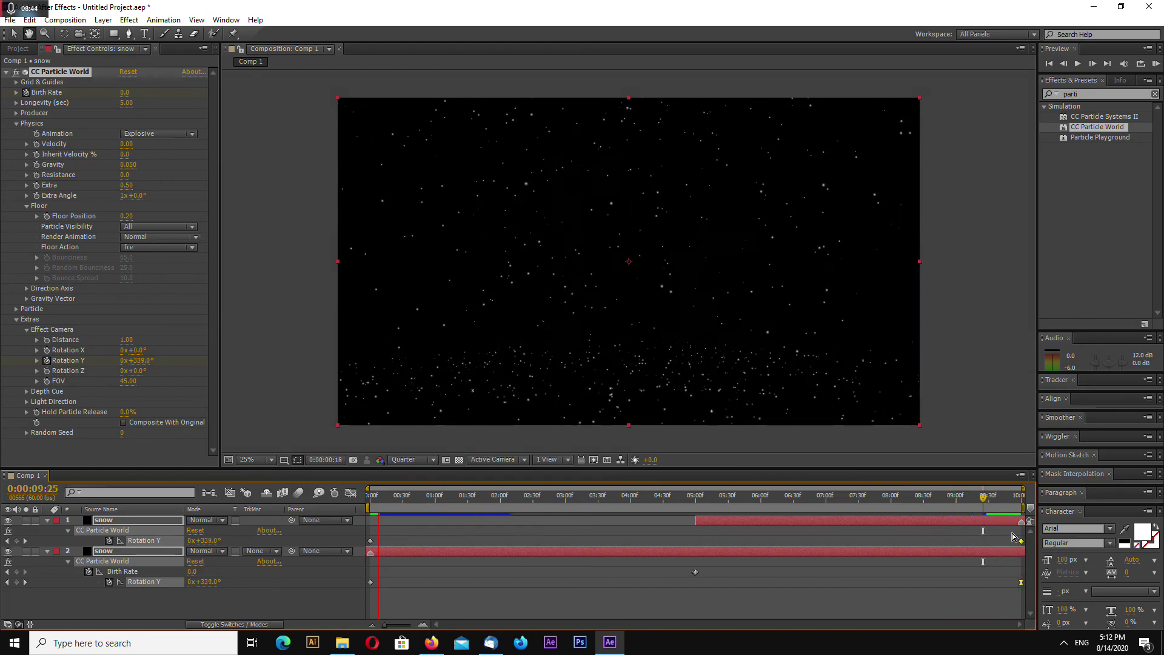
key("space")
left_click(992, 499)
key("space")
key("space")
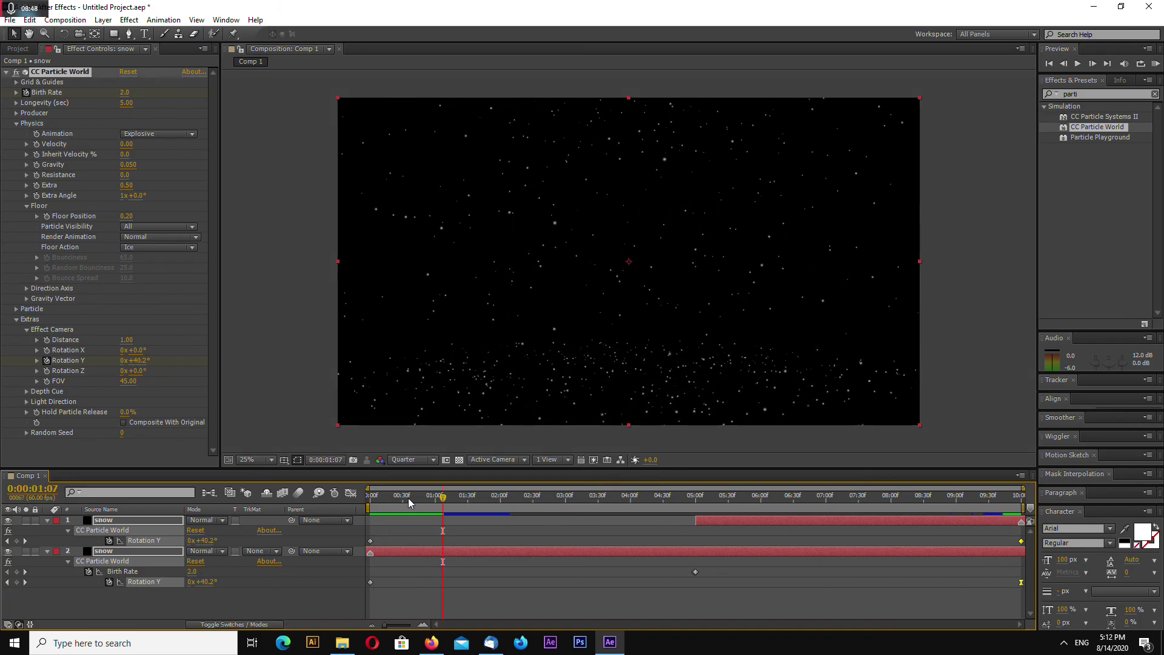
Scrub through the first half of the animation and go to 0:00:05:00, where the upper snow layer starts
left_click(369, 499)
left_click(733, 497)
left_click_drag(733, 500, 362, 499)
left_click(695, 503)
left_click(697, 501)
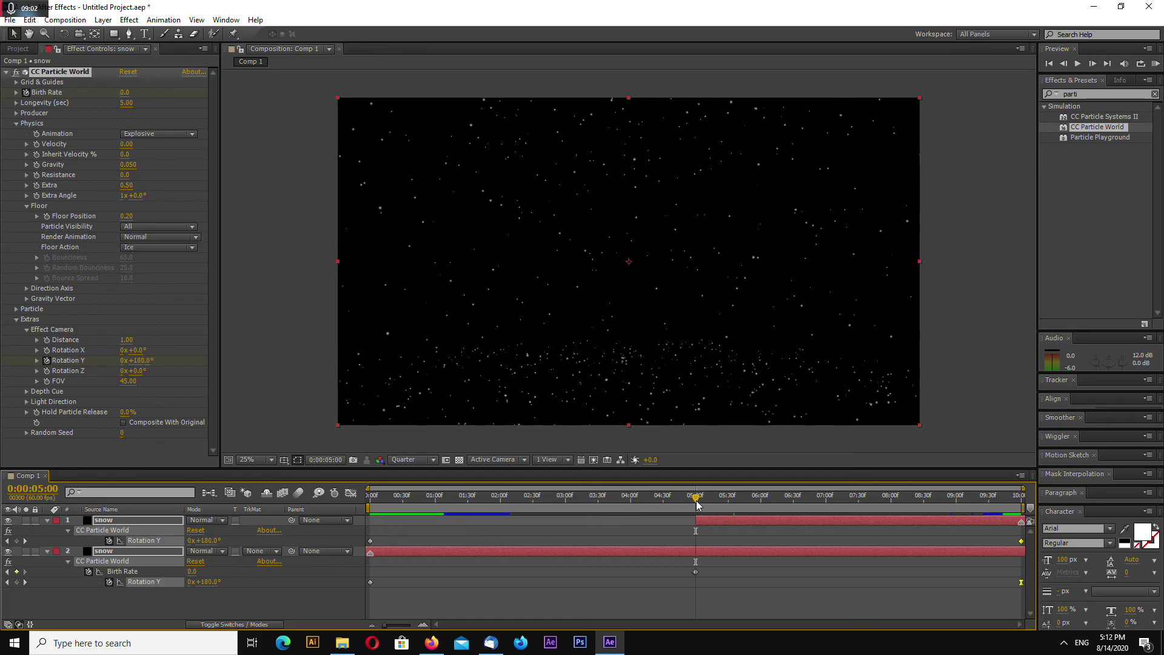